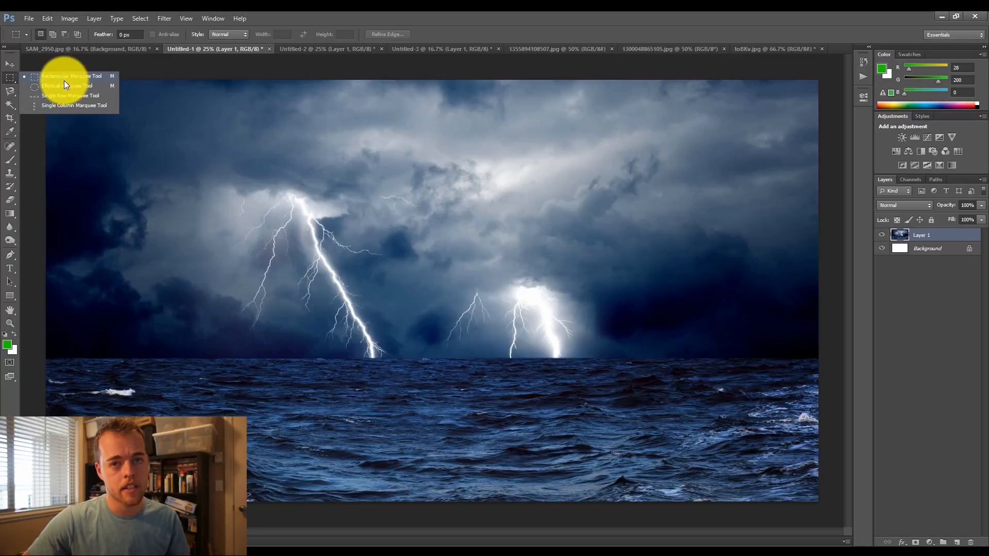
- Select the stormy sky down to the horizon with a rectangular marquee about 212 cm by 77 cm
click(64, 81)
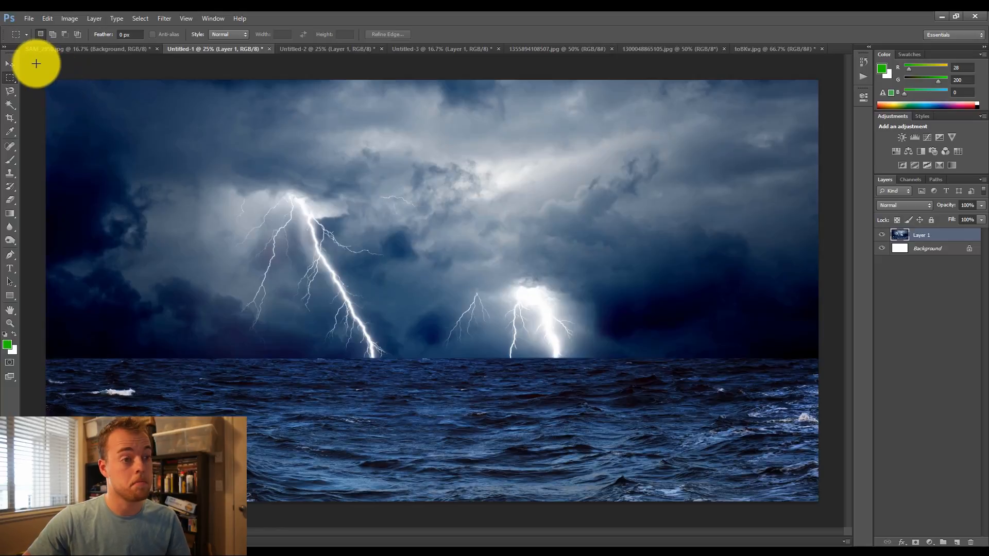
drag(47, 80, 807, 363)
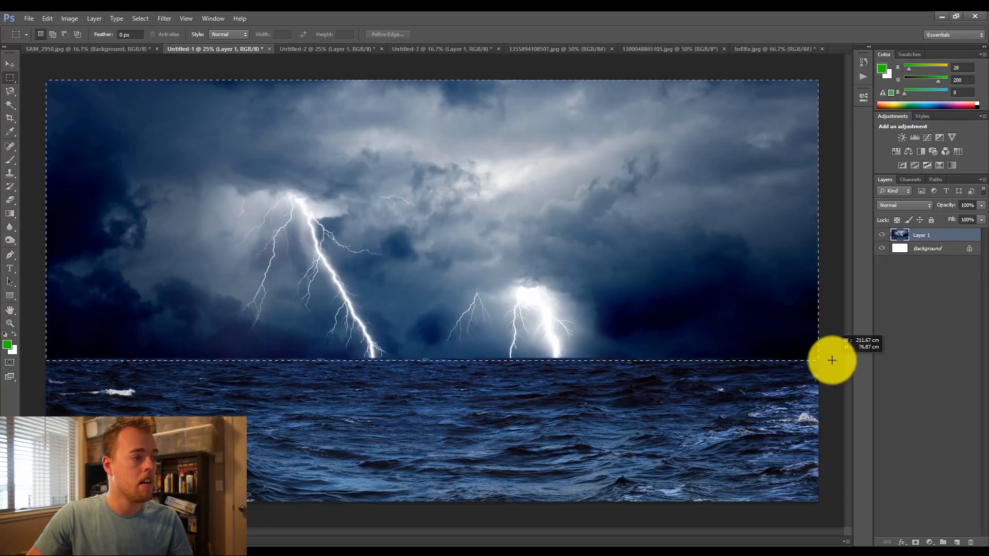
mouse_move(831, 361)
mouse_down()
mouse_move(834, 382)
mouse_move(842, 363)
mouse_up()
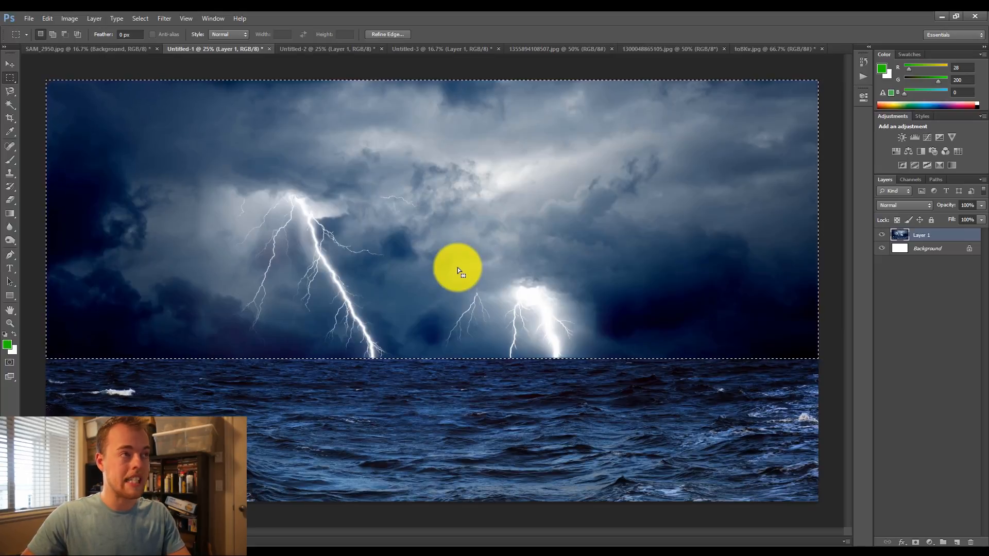
- Place the copied lightning sky in SAM_2950.jpg above the Background copy 2 layer and align its lower edge with the horizon
click(96, 50)
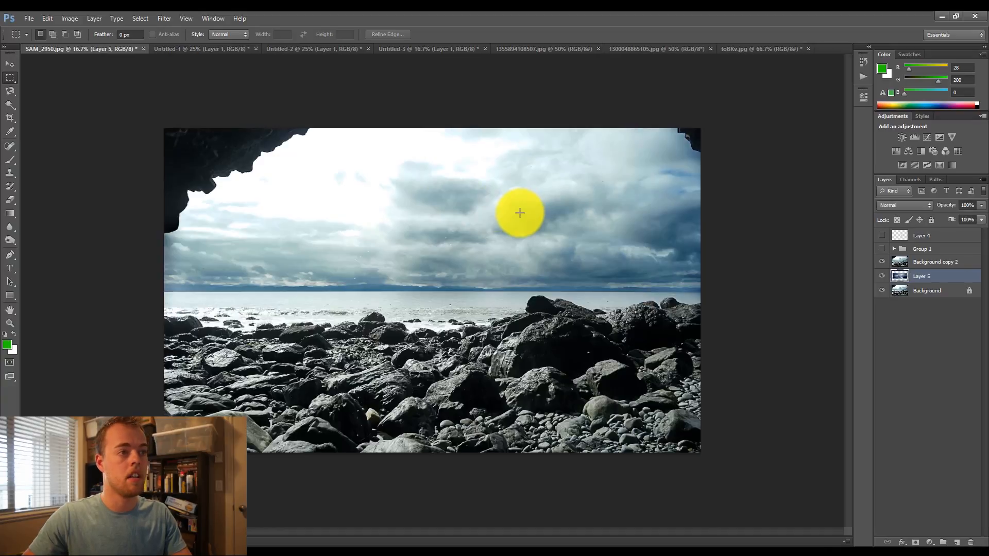
drag(927, 278, 929, 258)
key(v)
drag(507, 307, 496, 216)
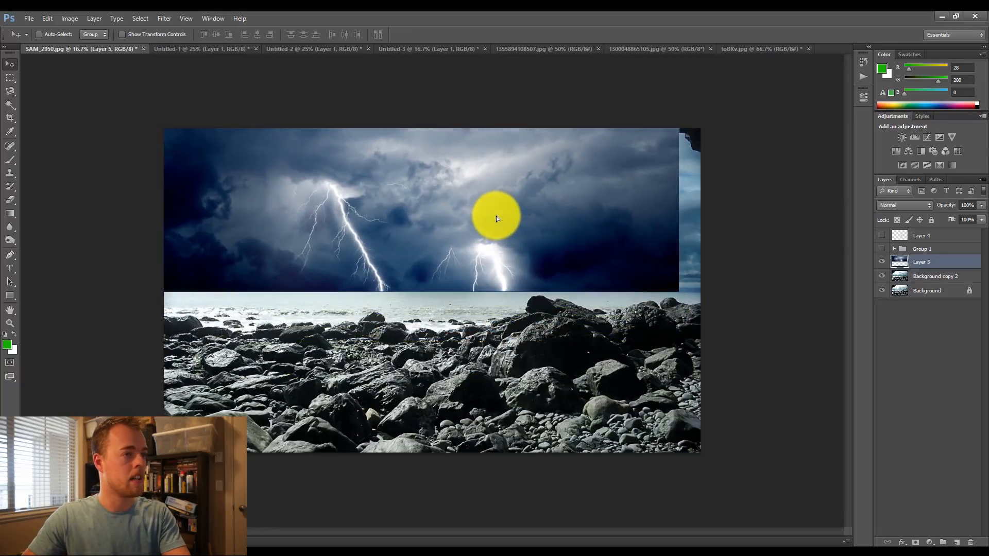
- Scale the lightning sky layer to 104.52% so it spans the full width of the photo
key(ctrl+t)
drag(683, 105, 709, 104)
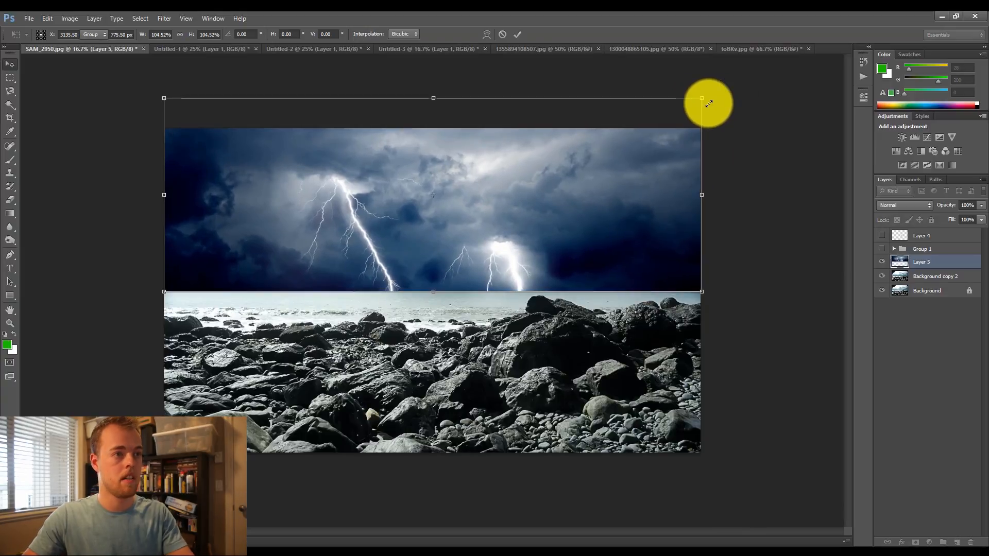
key(Return)
- Copy an elliptical selection of the bright clouds from the Untitled-3 document
click(302, 49)
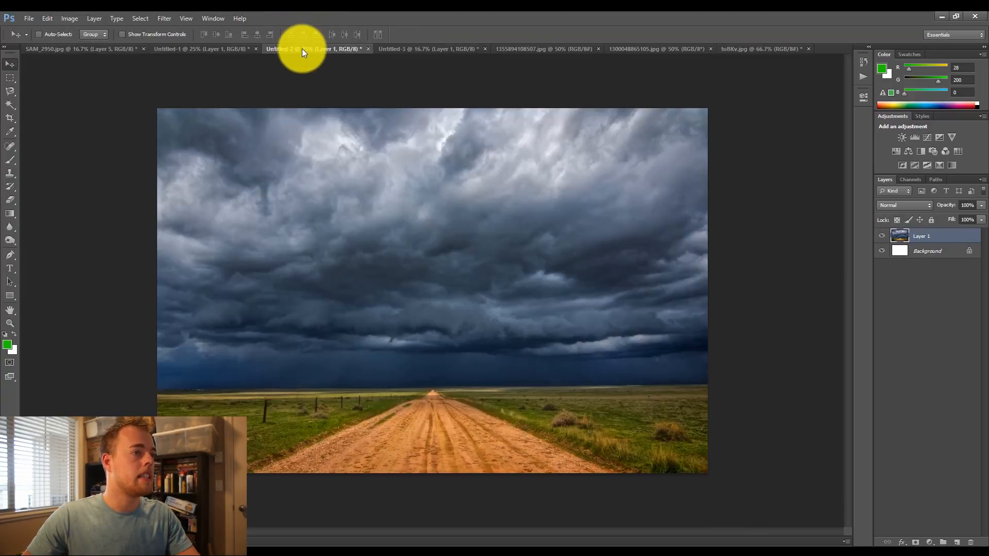
click(403, 48)
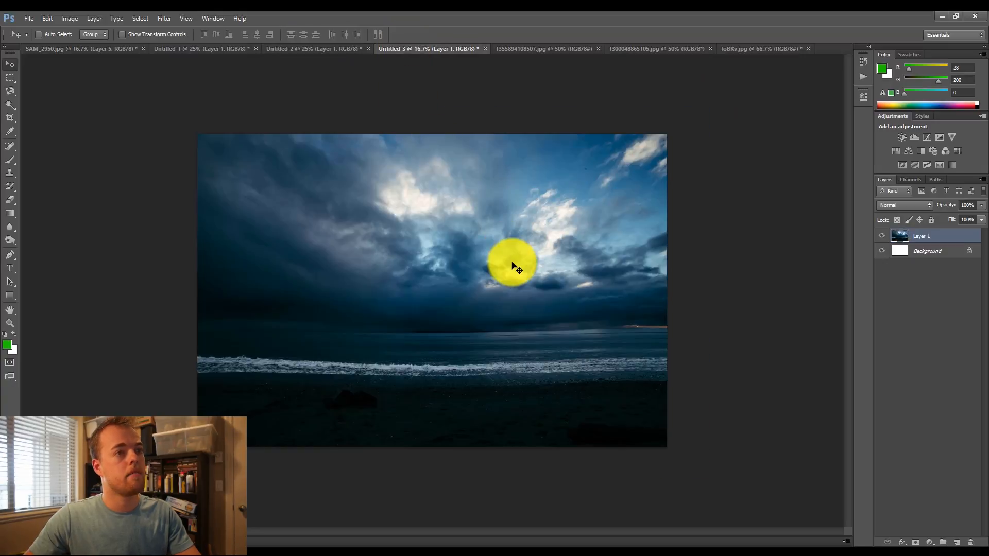
drag(14, 78, 30, 85)
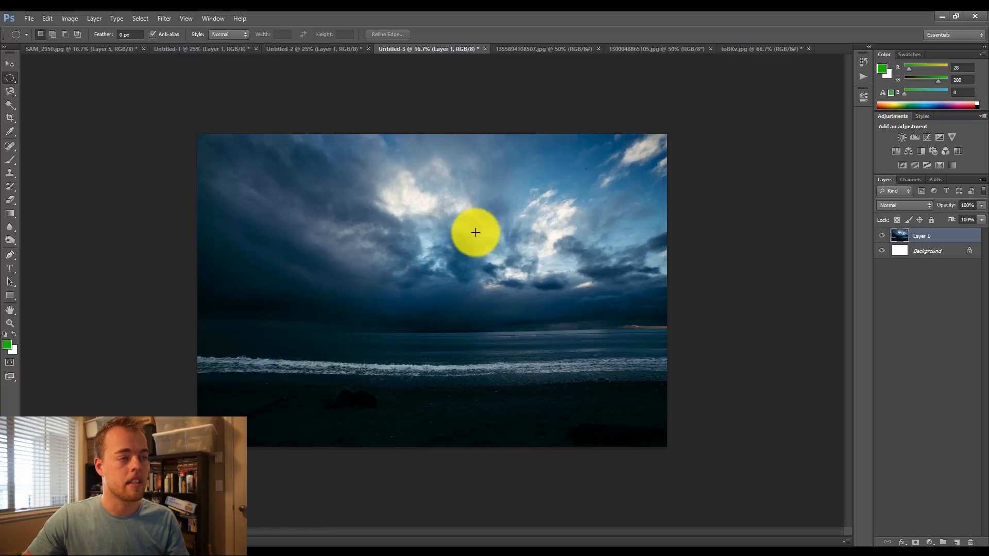
drag(378, 168, 650, 294)
key(ctrl+c)
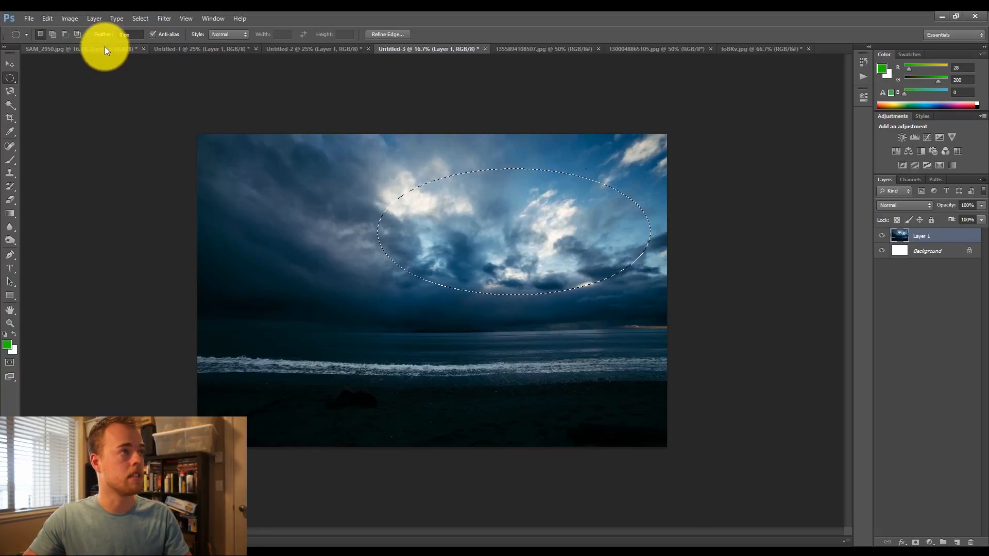
- Paste the oval cloud piece into SAM_2950.jpg and move it to the upper right of the sky
click(103, 49)
key(ctrl+v)
key(v)
drag(441, 293, 577, 199)
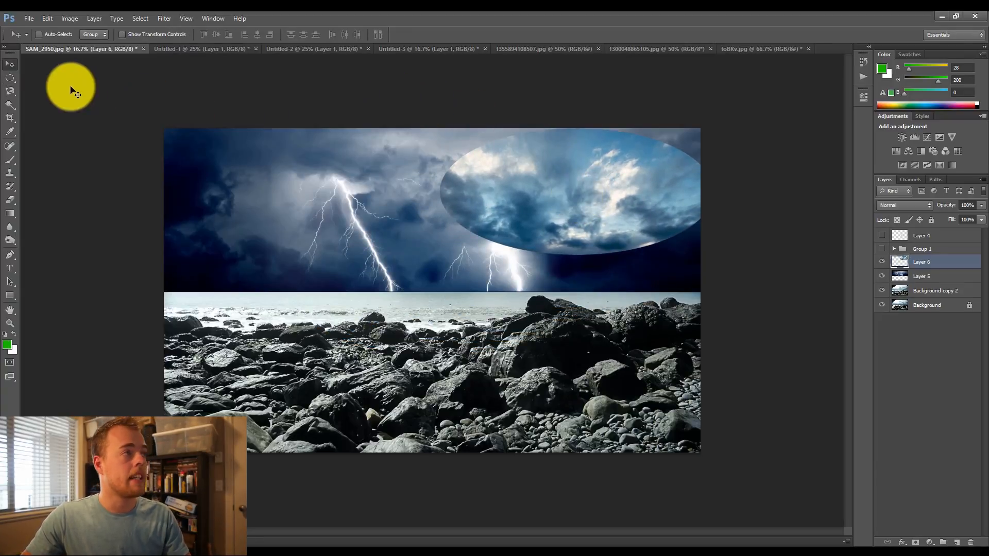
- Look through the other open images and switch to toBKv.jpg with the running cartoon character
drag(10, 81, 37, 88)
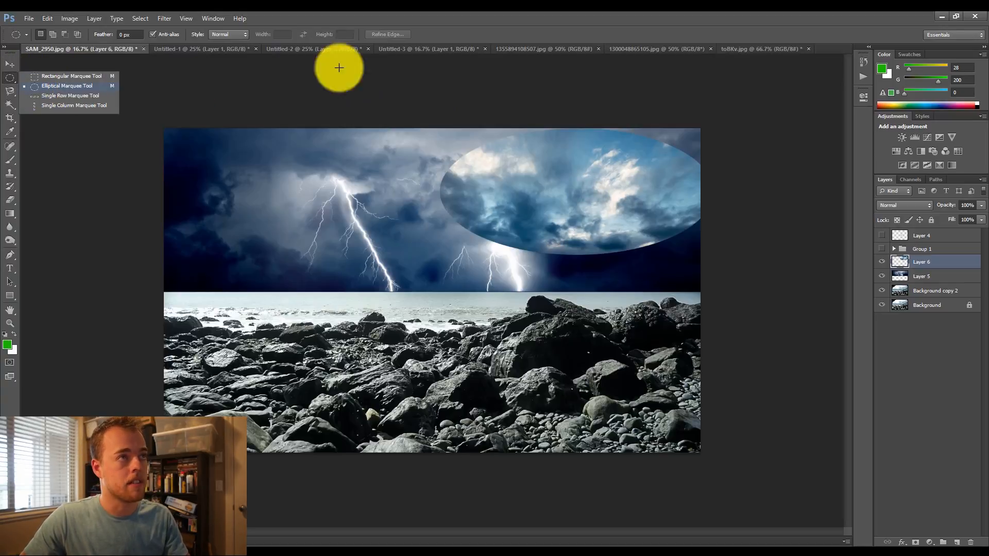
click(400, 15)
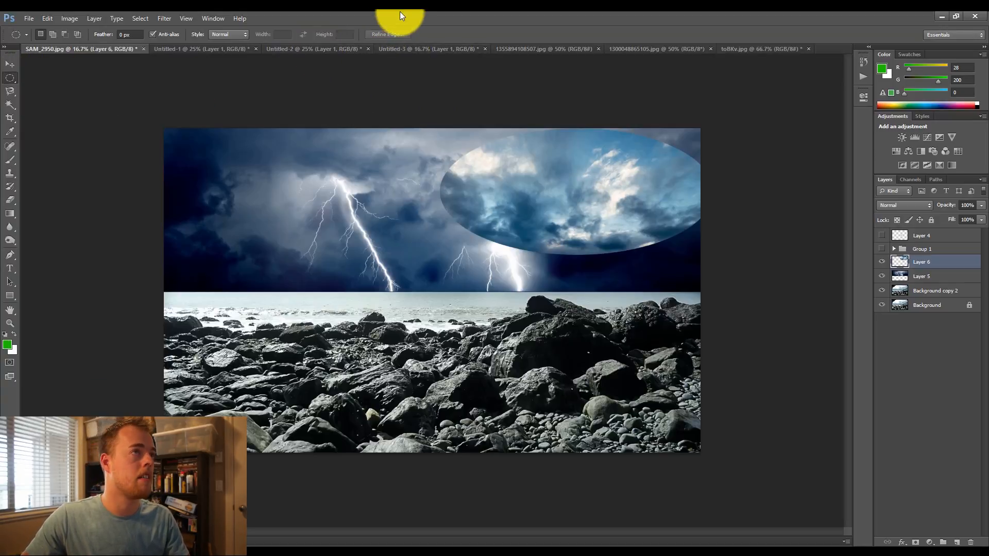
click(539, 49)
click(639, 49)
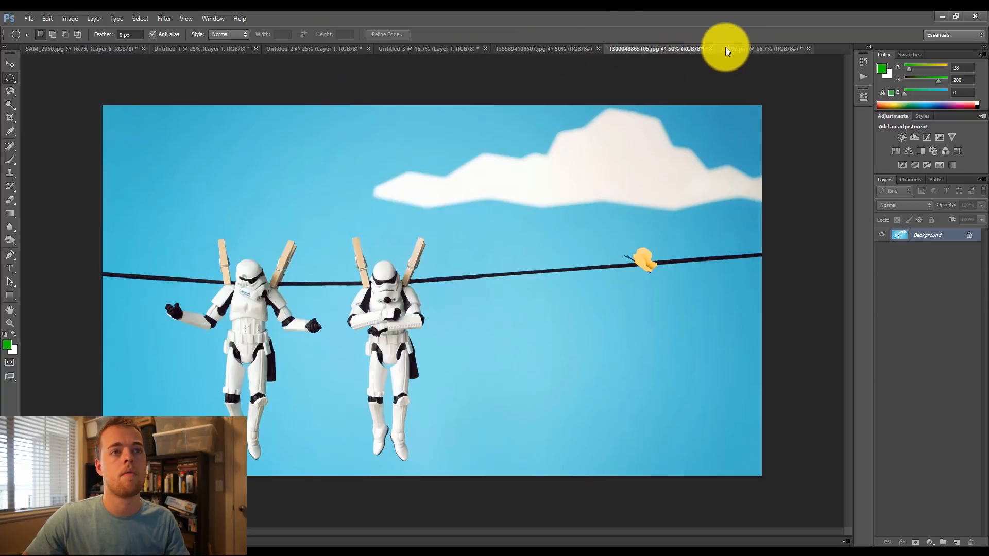
click(738, 49)
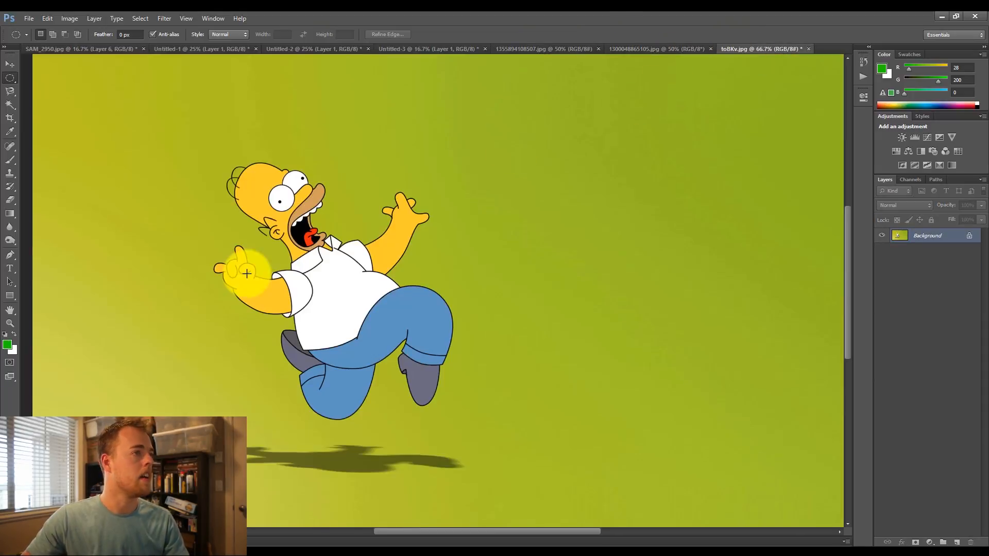
- Activate the Lasso tool and cycle through the lasso tool variants
click(11, 92)
click(33, 90)
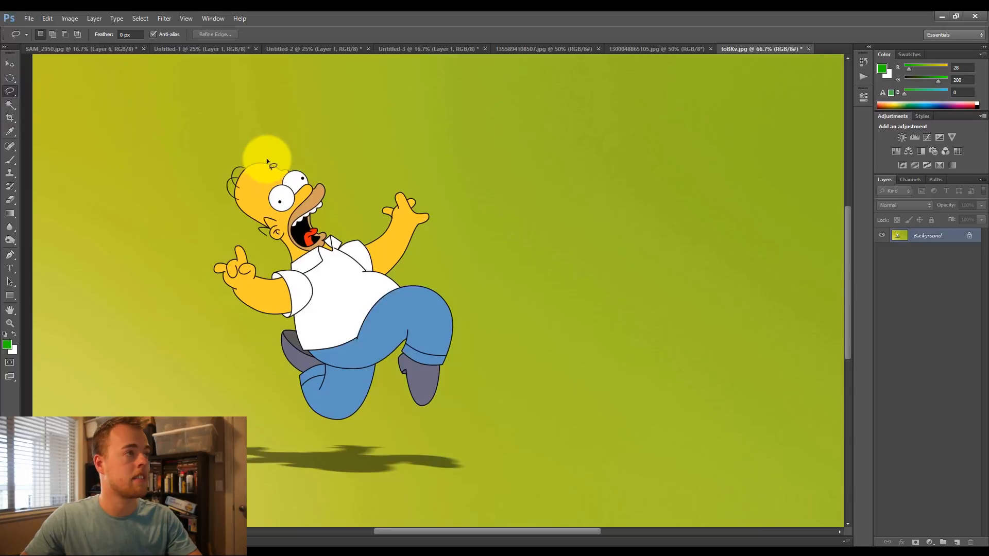
key(shift+l)
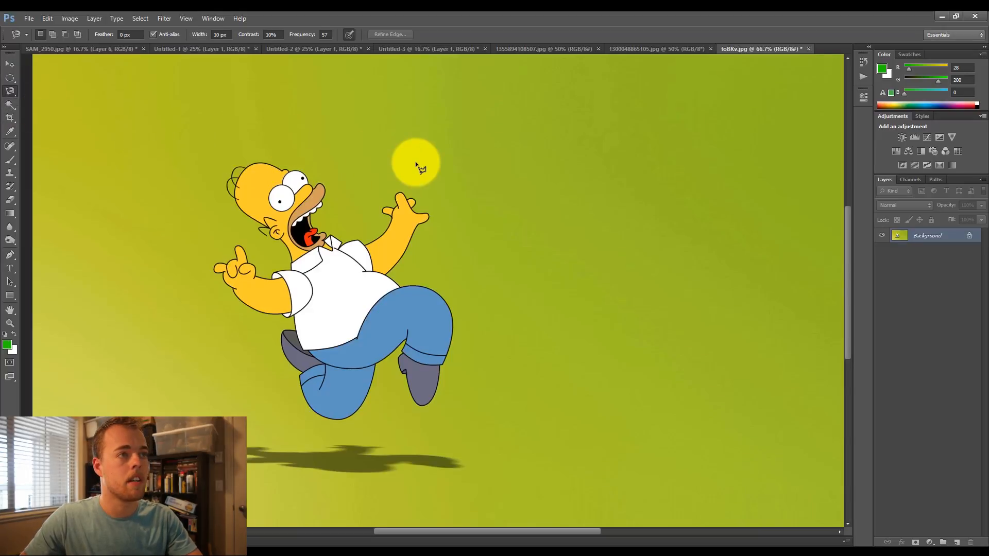
key(shift+l)
key(shift+l)
key(shift+l)
key(shift+l)
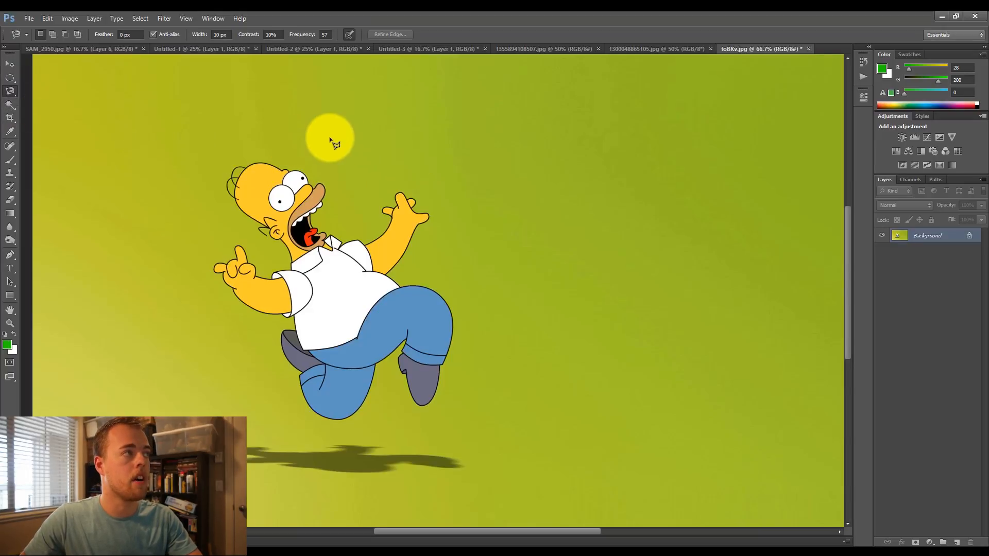
- Draw a loose freehand Lasso selection around the cartoon character and add the shadow beneath it
right_click(10, 92)
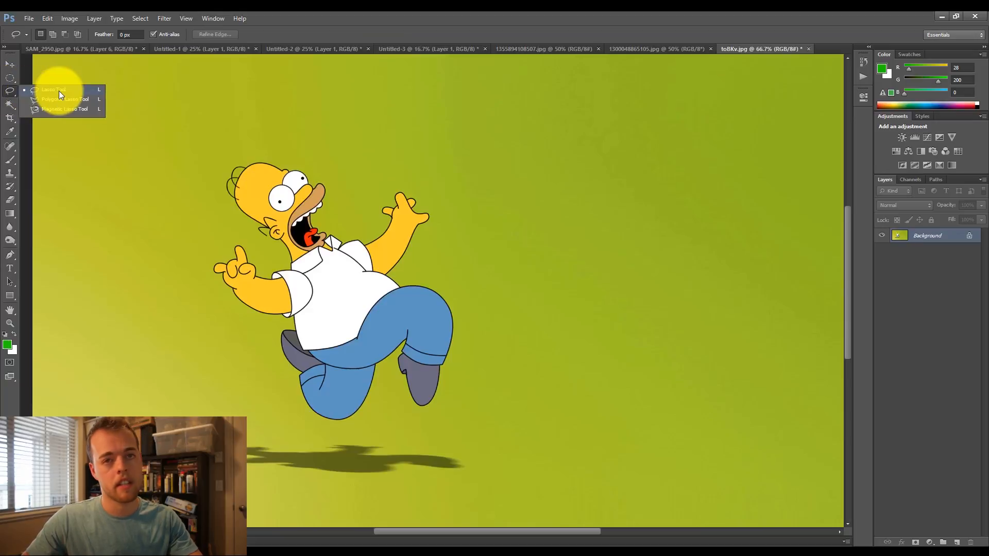
click(59, 91)
mouse_move(296, 129)
mouse_down()
mouse_move(275, 129)
mouse_move(198, 152)
mouse_move(190, 177)
mouse_move(199, 235)
mouse_move(181, 260)
mouse_move(195, 307)
mouse_move(246, 380)
mouse_move(326, 437)
mouse_move(370, 434)
mouse_move(388, 397)
mouse_move(408, 413)
mouse_move(444, 415)
mouse_move(465, 390)
mouse_move(470, 350)
mouse_move(472, 269)
mouse_move(451, 247)
mouse_move(459, 189)
mouse_move(410, 163)
mouse_move(364, 166)
mouse_move(309, 129)
mouse_up()
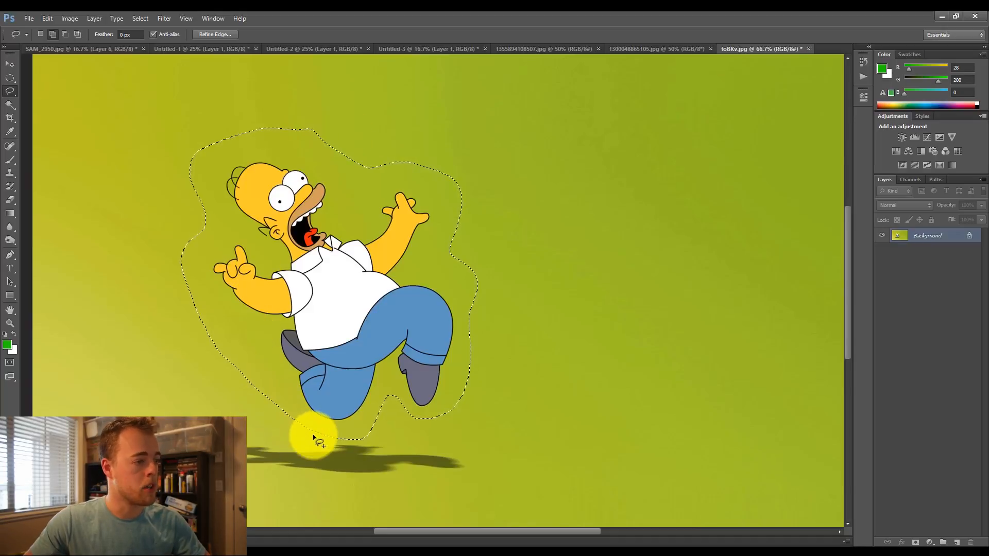
mouse_move(249, 490)
mouse_down()
mouse_move(477, 474)
mouse_move(471, 454)
mouse_move(402, 442)
mouse_move(393, 393)
mouse_move(382, 392)
mouse_move(365, 419)
mouse_move(324, 434)
mouse_up()
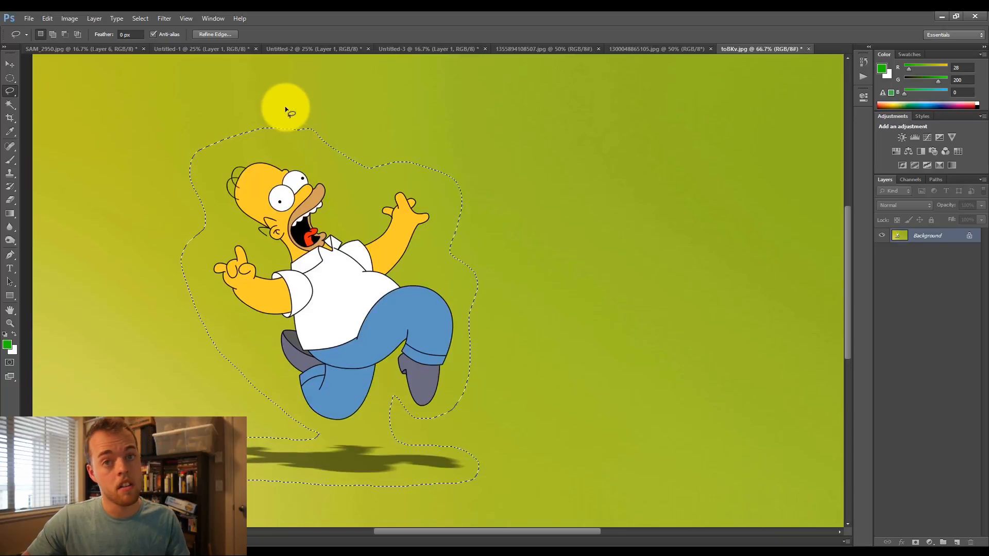
- Subtract excess background from the lasso selection around the character's head, arms and legs, and clear the selection
mouse_move(217, 123)
mouse_down()
mouse_move(319, 174)
mouse_move(336, 194)
mouse_move(335, 216)
mouse_move(368, 214)
mouse_move(387, 185)
mouse_move(427, 191)
mouse_move(441, 215)
mouse_move(415, 263)
mouse_move(453, 299)
mouse_move(460, 335)
mouse_move(430, 422)
mouse_move(448, 426)
mouse_move(495, 402)
mouse_move(526, 307)
mouse_move(514, 204)
mouse_move(475, 149)
mouse_move(339, 102)
mouse_move(229, 112)
mouse_up()
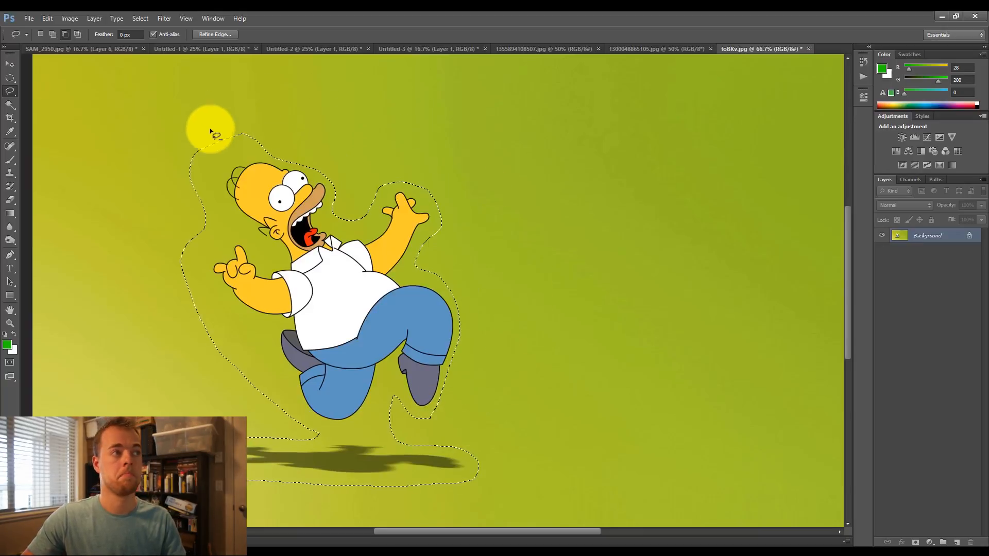
mouse_move(280, 150)
mouse_down()
mouse_move(218, 171)
mouse_move(216, 191)
mouse_move(256, 248)
mouse_move(234, 244)
mouse_move(207, 271)
mouse_move(311, 425)
mouse_move(289, 431)
mouse_move(230, 420)
mouse_move(159, 369)
mouse_move(135, 196)
mouse_move(159, 140)
mouse_move(221, 108)
mouse_move(299, 111)
mouse_up()
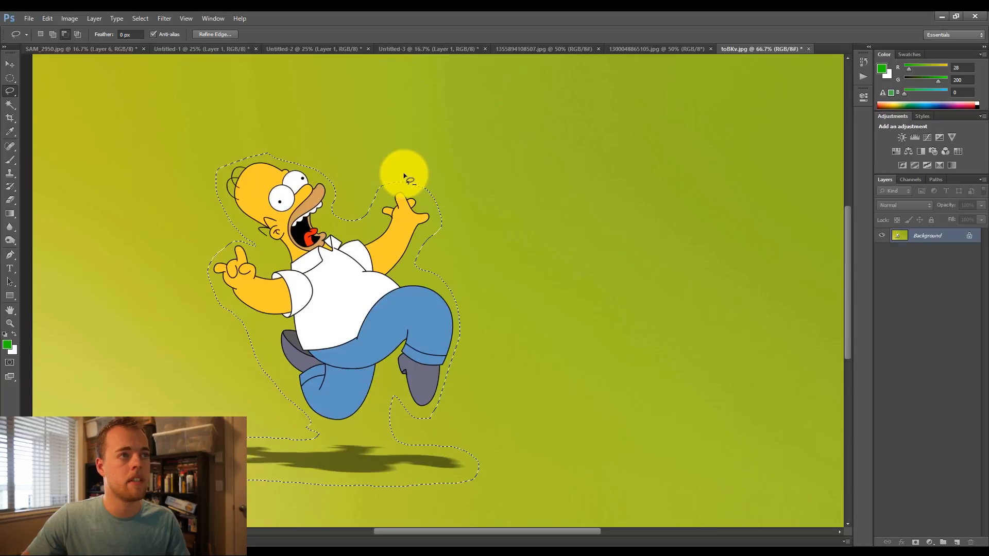
mouse_move(416, 178)
mouse_down()
mouse_move(441, 225)
mouse_move(412, 248)
mouse_move(404, 280)
mouse_move(450, 296)
mouse_move(453, 348)
mouse_move(442, 382)
mouse_up()
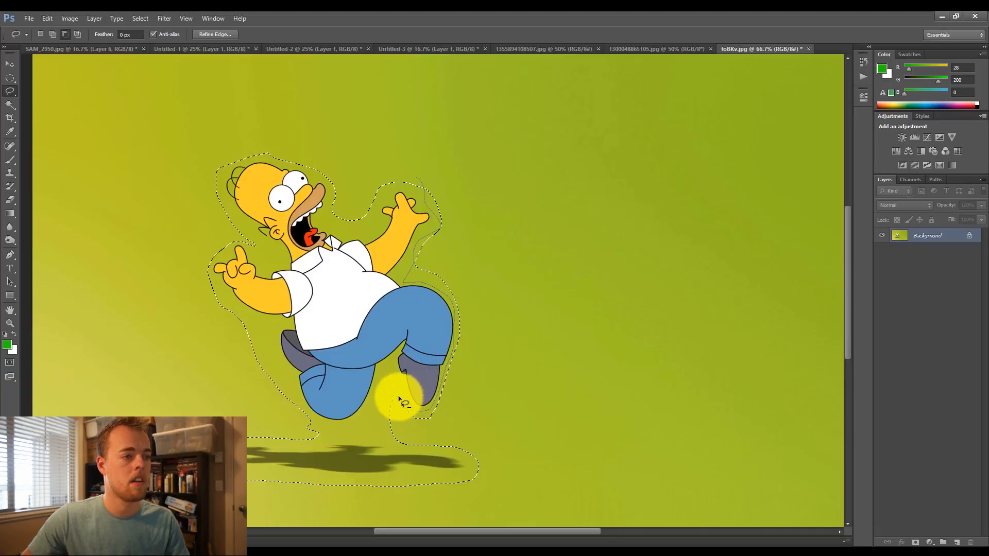
mouse_move(377, 410)
mouse_down()
mouse_move(448, 331)
mouse_move(428, 222)
mouse_up()
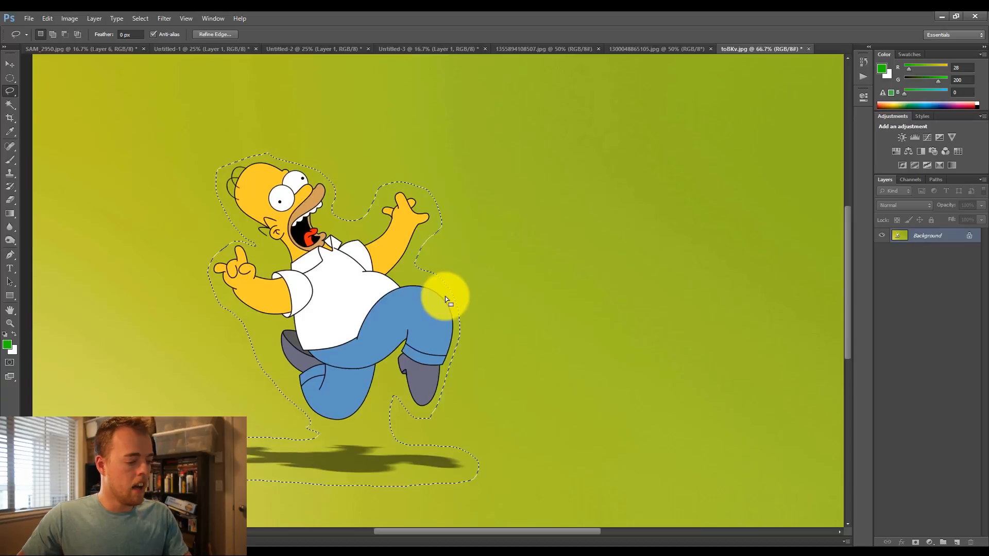
click(318, 177)
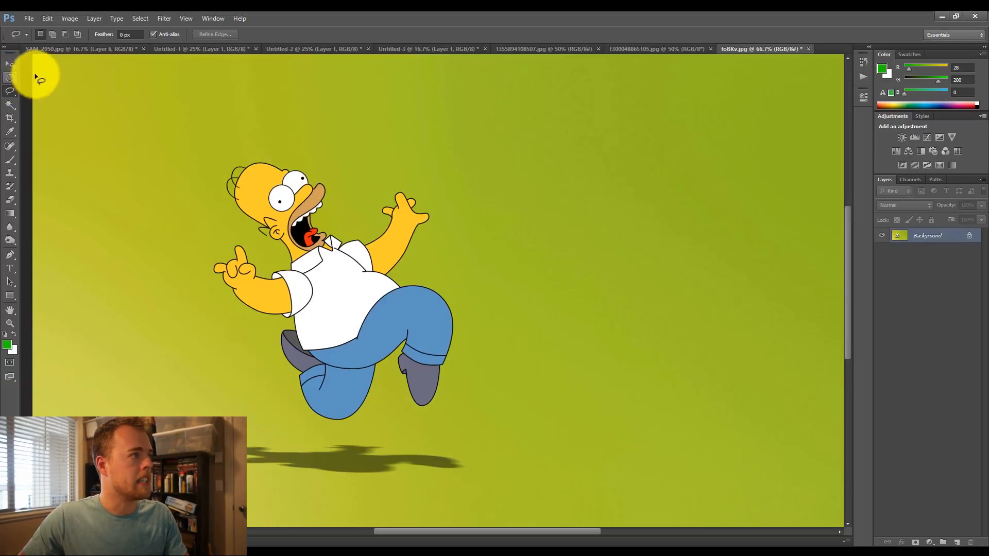
- Start a Polygonal Lasso outline at the top of the cartoon character's head, tracing down the face and around the raised hand
click(11, 91)
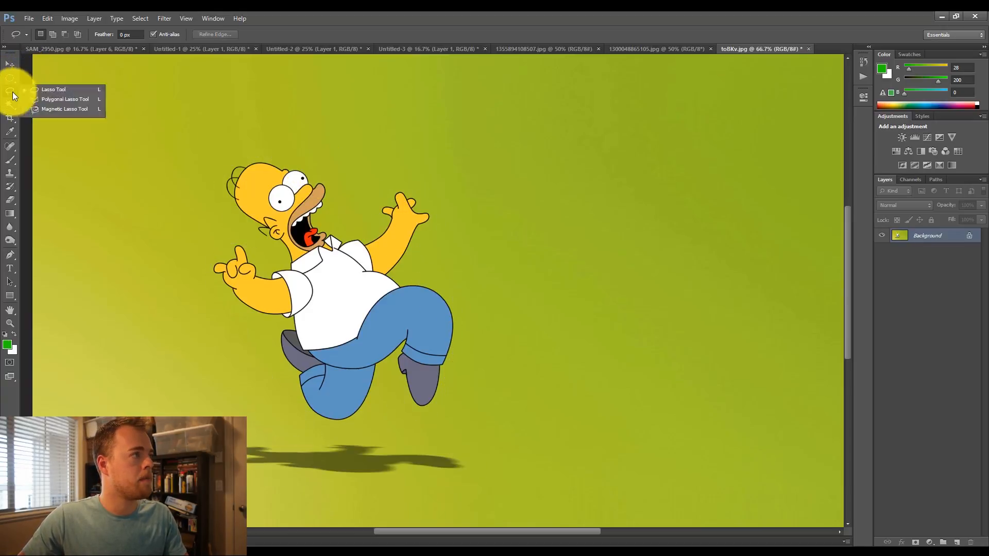
click(41, 99)
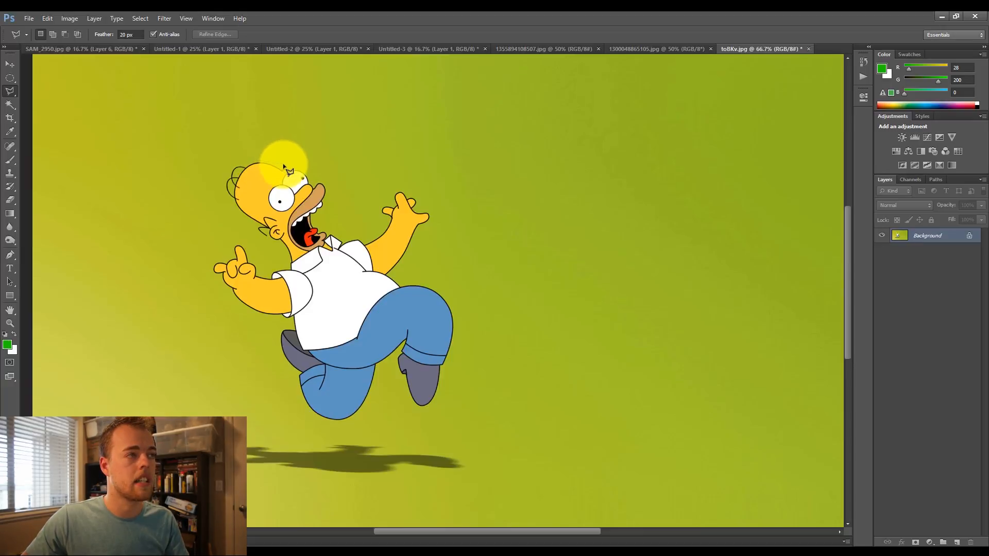
click(283, 164)
click(315, 161)
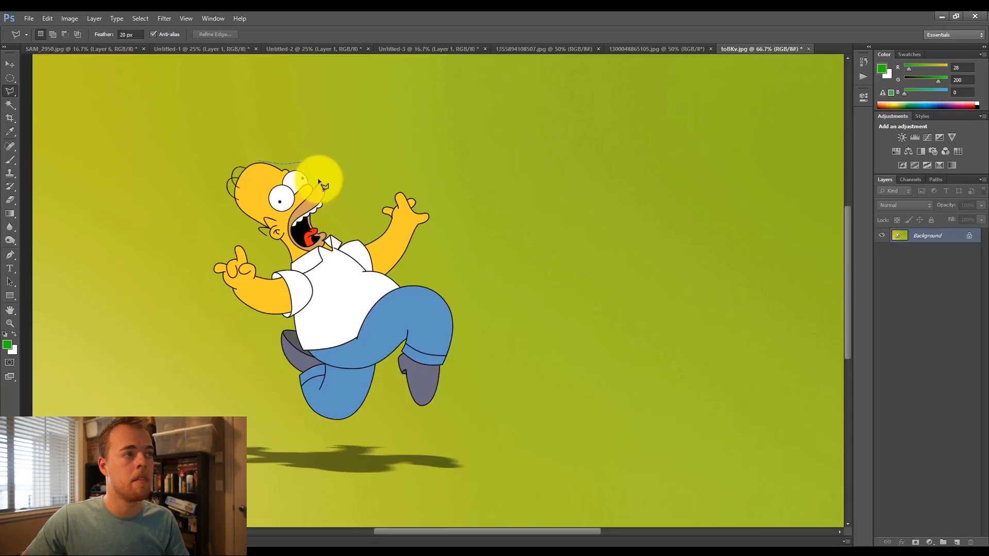
click(323, 216)
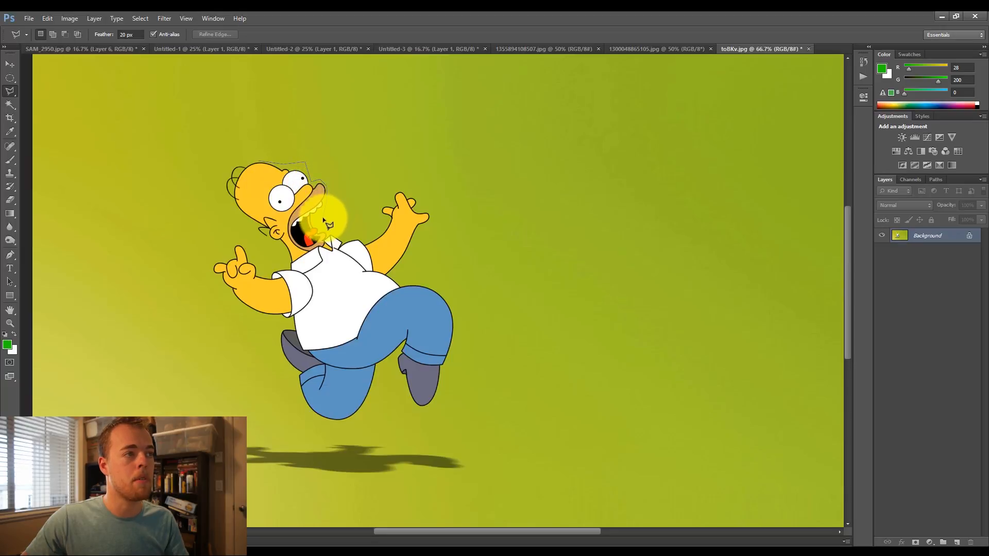
click(330, 227)
click(350, 233)
click(376, 226)
click(380, 210)
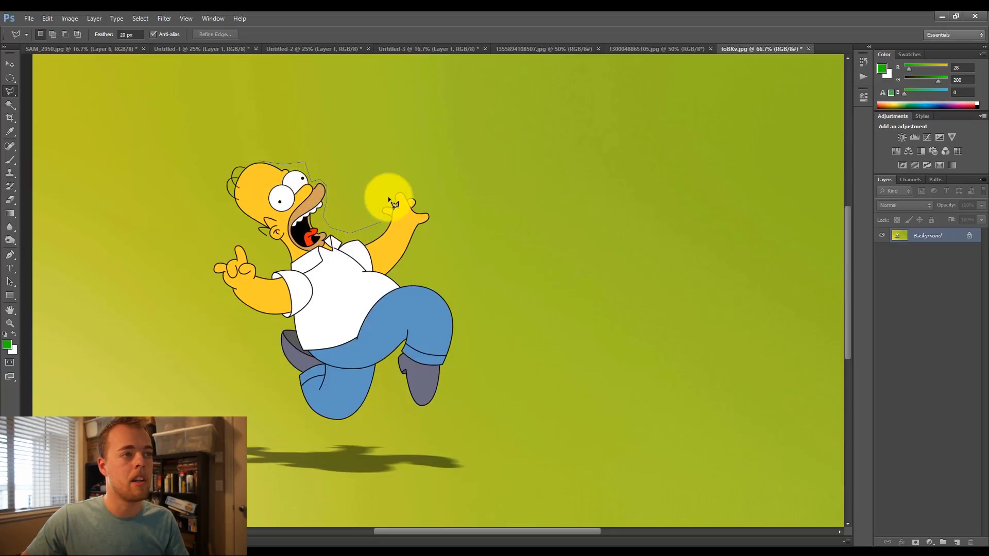
click(400, 187)
click(412, 189)
click(422, 190)
click(446, 211)
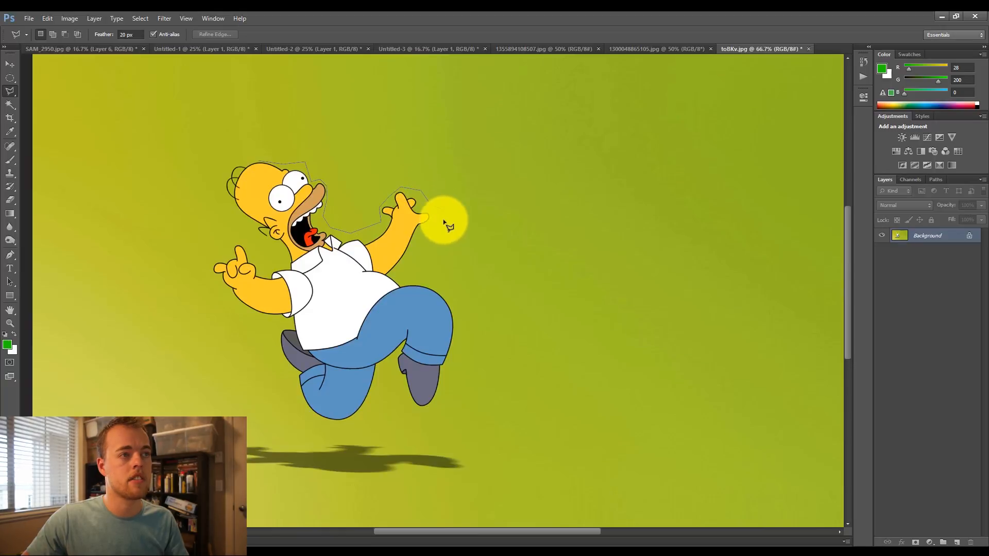
- Continue the polygonal outline under the raised arm, down the back and around both legs of the cartoon character
click(411, 259)
click(442, 285)
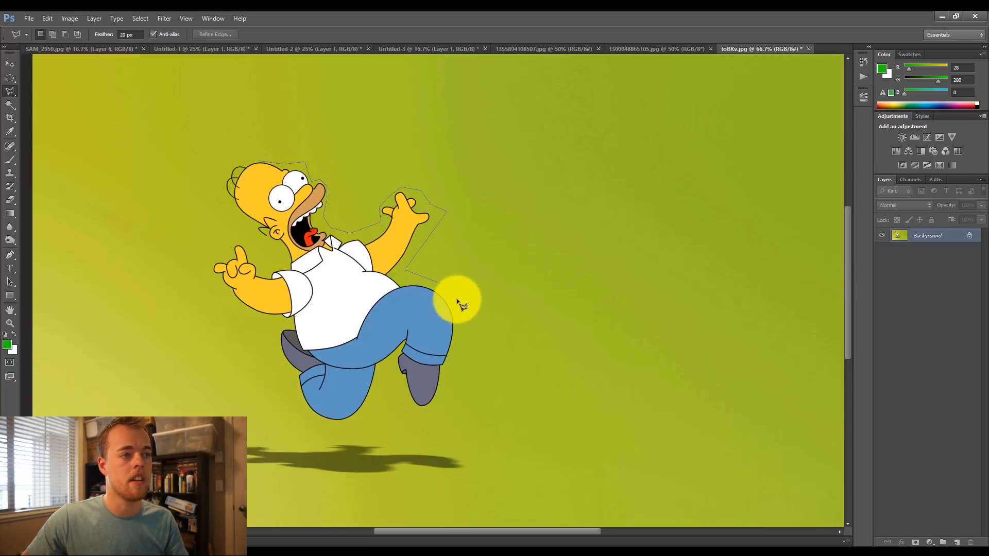
click(462, 309)
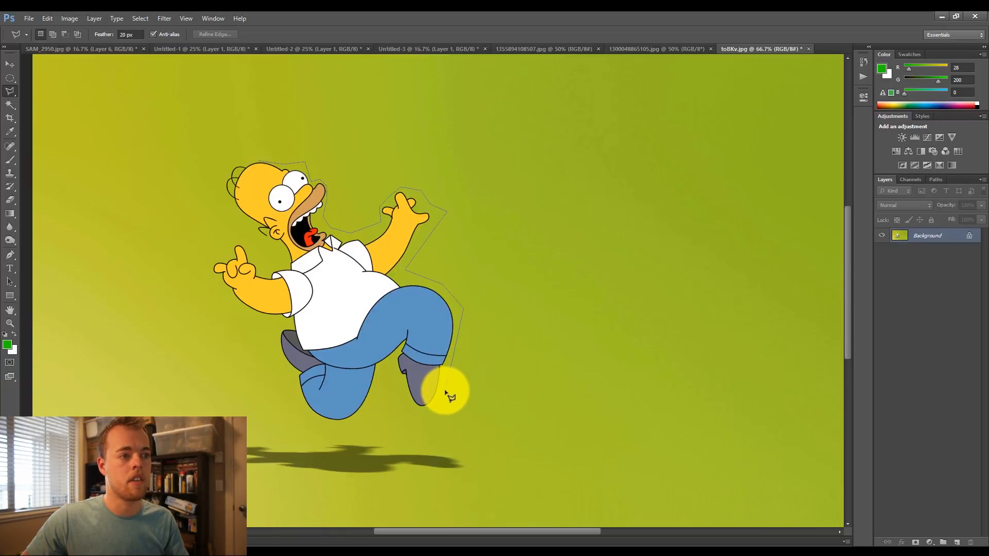
click(429, 414)
click(400, 368)
click(384, 369)
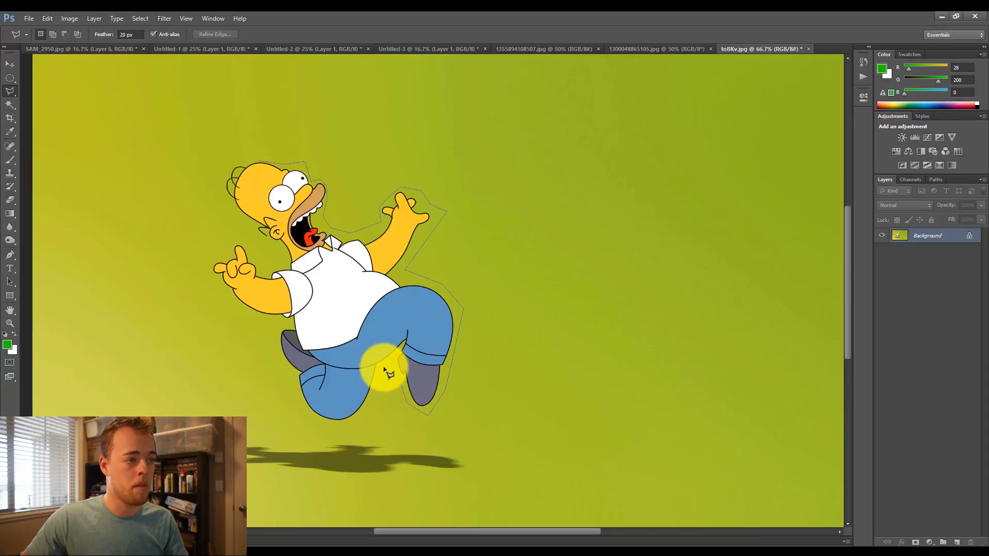
click(360, 417)
click(323, 427)
click(295, 415)
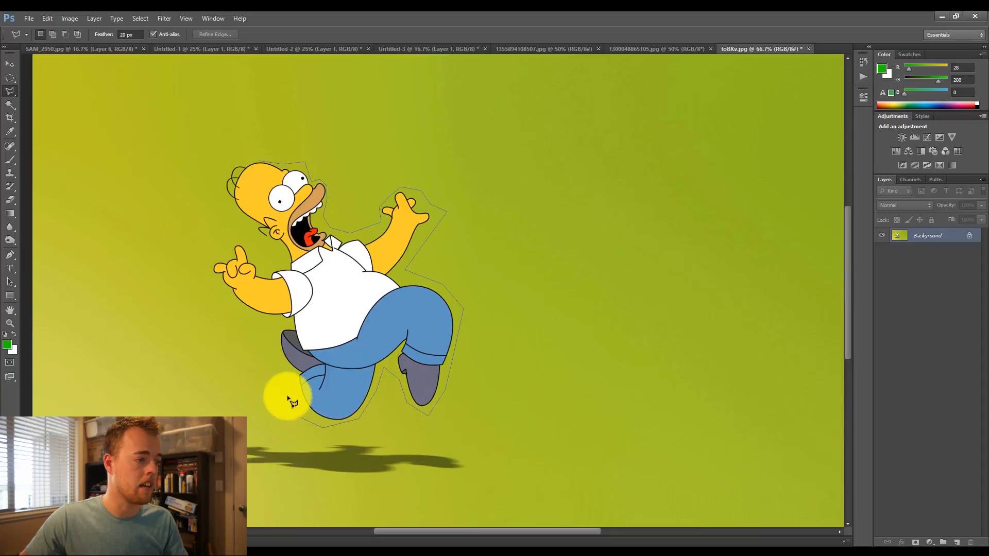
- Trace around the rear foot, the other arm and the back of the head, closing the polygonal selection at its starting point
click(266, 329)
click(224, 309)
click(202, 266)
click(212, 240)
click(242, 234)
click(262, 265)
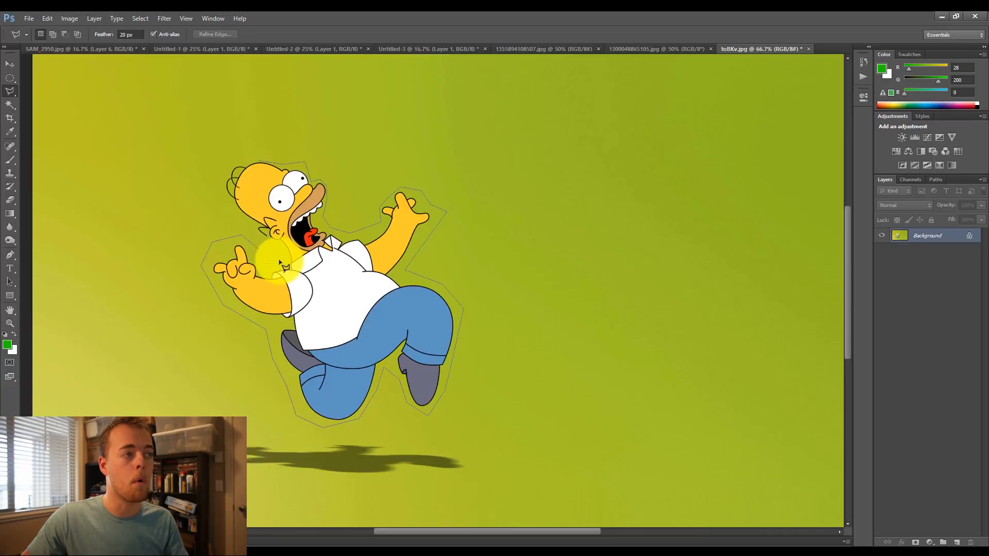
click(280, 257)
click(277, 248)
click(256, 241)
click(218, 183)
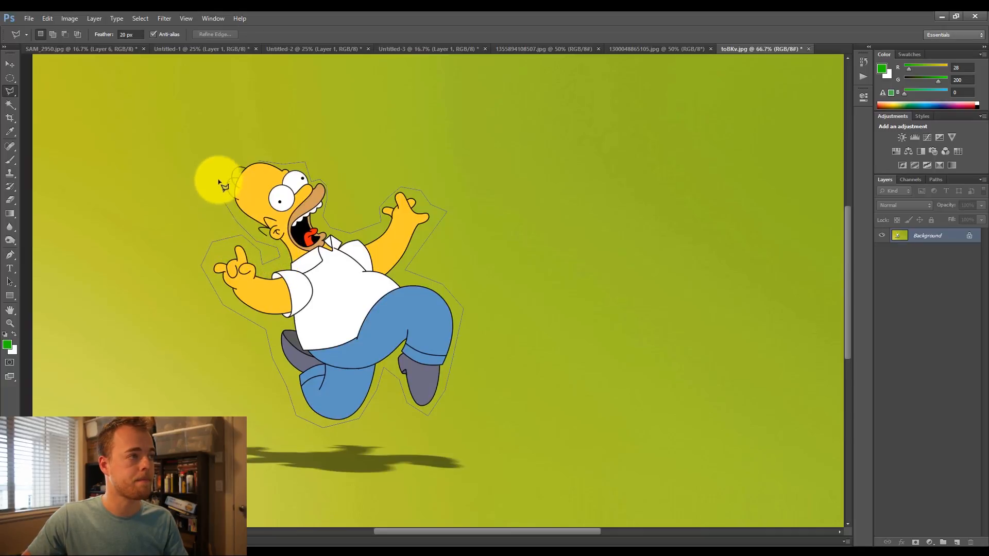
click(233, 164)
click(259, 163)
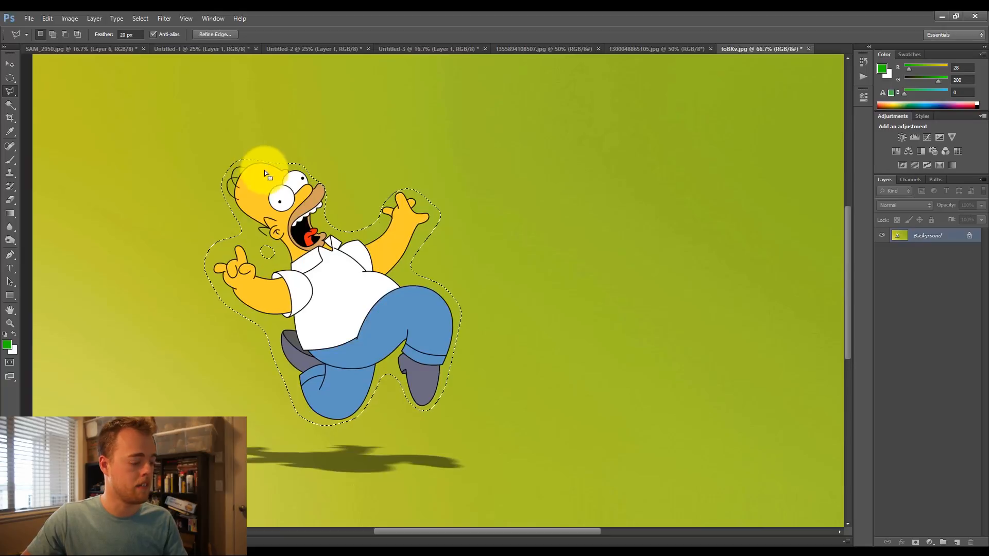
- Clear the selection and try tracing the top edge of the character's head closely with short Polygonal Lasso segments
key(z)
click(227, 158)
drag(286, 197, 304, 205)
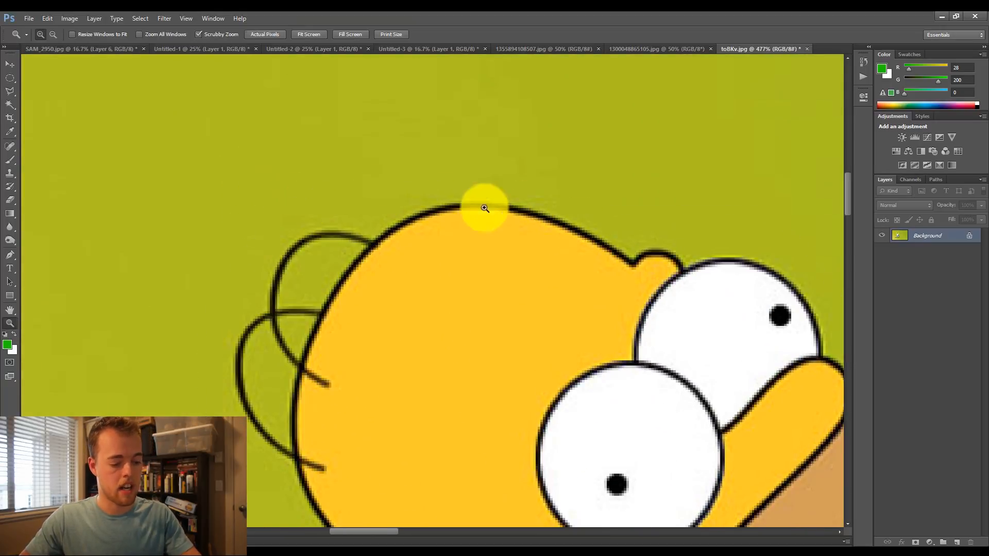
key(l)
click(398, 225)
click(428, 211)
click(466, 204)
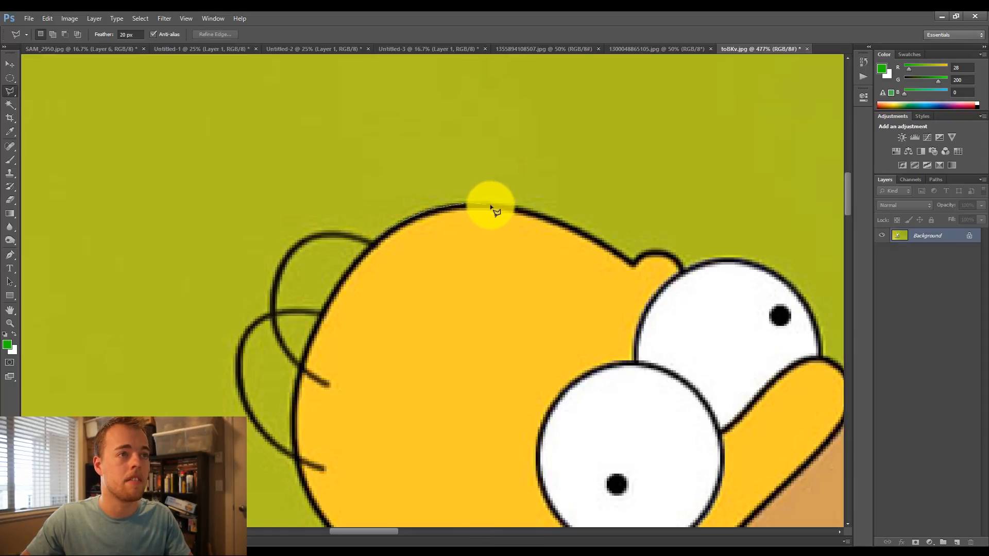
click(529, 210)
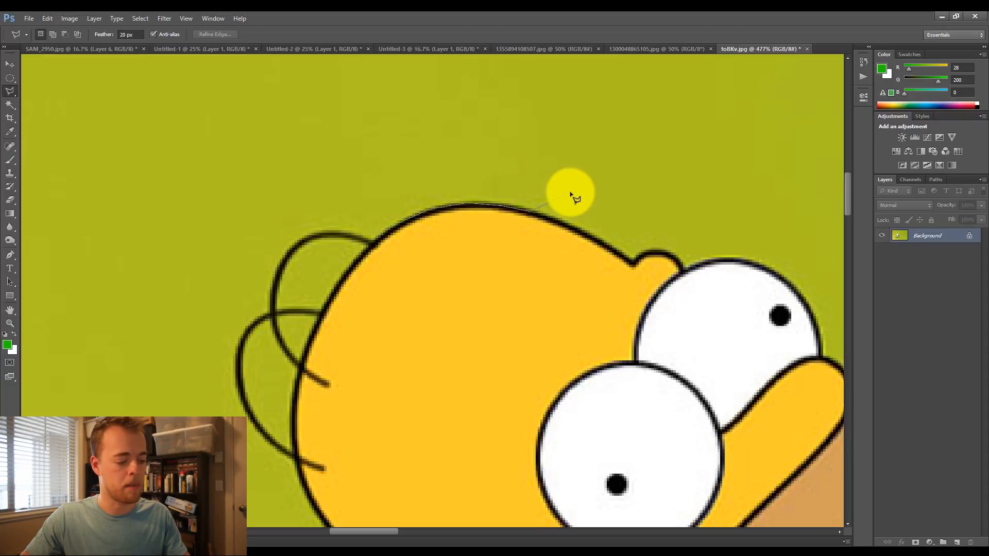
- Switch to 1355894108507.jpg and start a Polygonal Lasso outline along the top edge of the blue-shirted block character's head
click(648, 49)
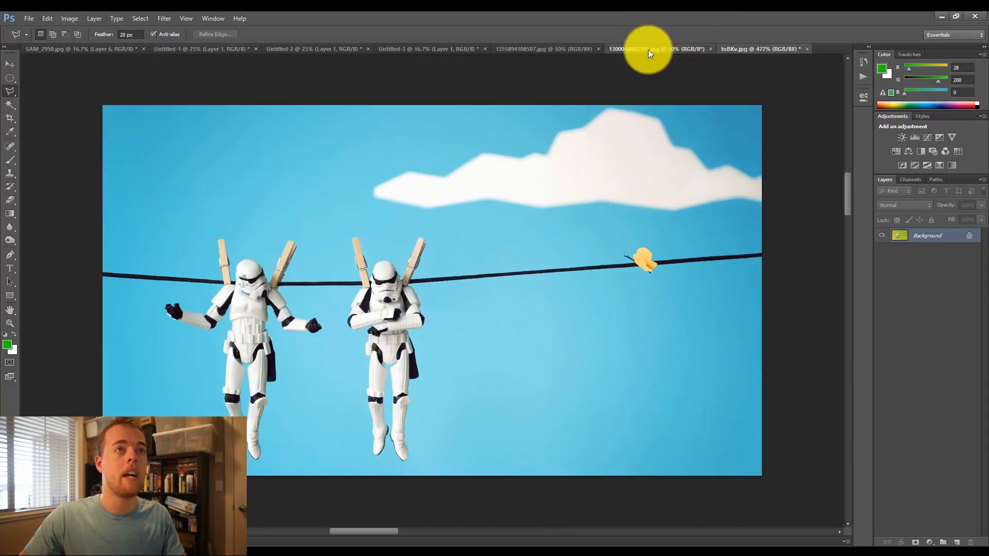
click(569, 49)
key(z)
click(710, 306)
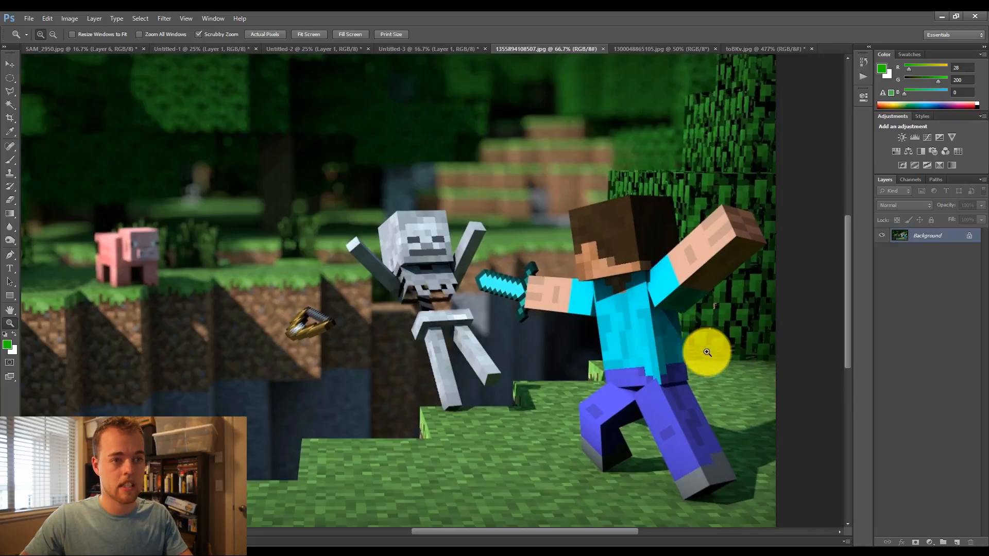
click(704, 356)
key(l)
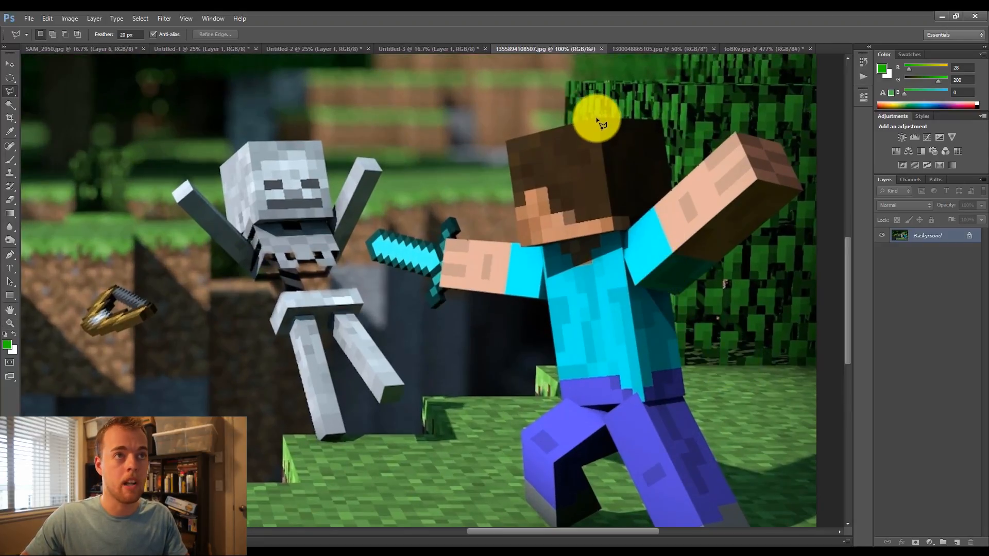
click(596, 119)
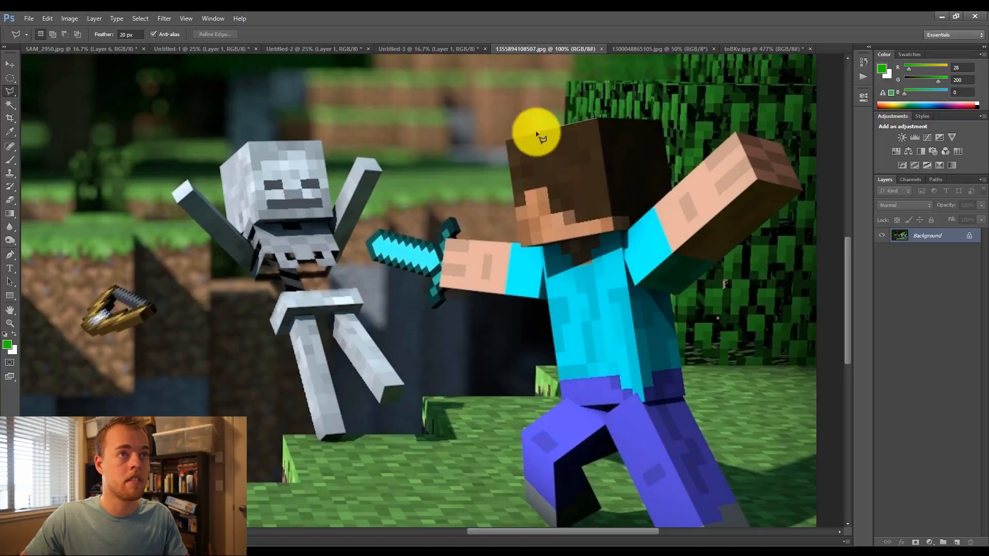
click(505, 139)
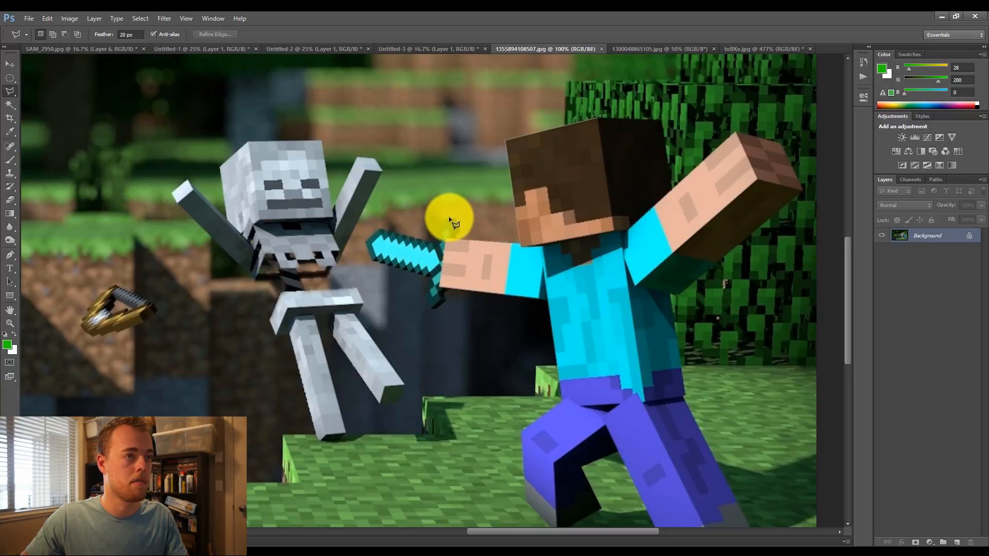
- Extend the polygonal outline around the diamond sword and back beneath the character's outstretched arm to the torso
click(439, 232)
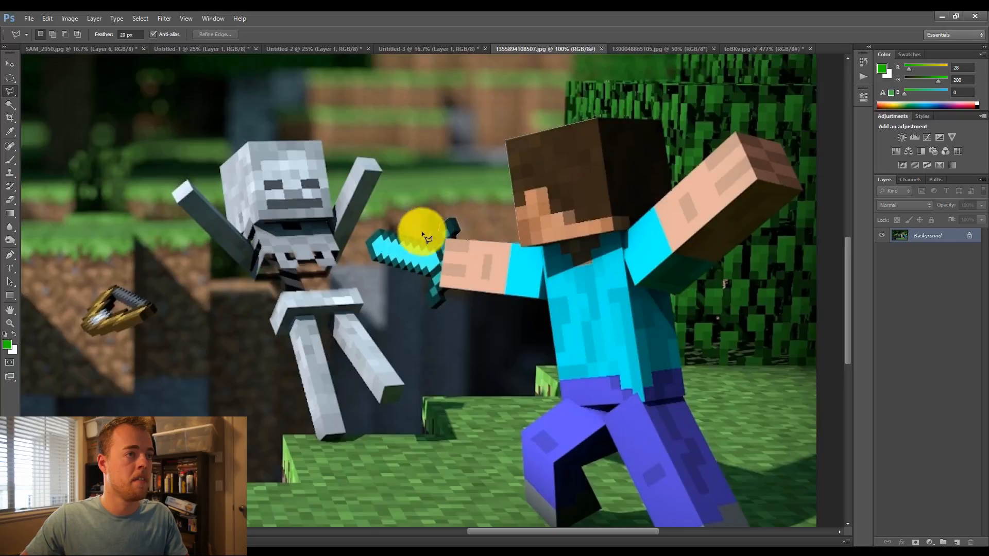
click(367, 227)
click(368, 243)
click(430, 290)
click(503, 308)
click(543, 322)
- Continue the polygonal outline down the torso and around both legs and feet of the block character
click(547, 398)
click(508, 460)
click(527, 517)
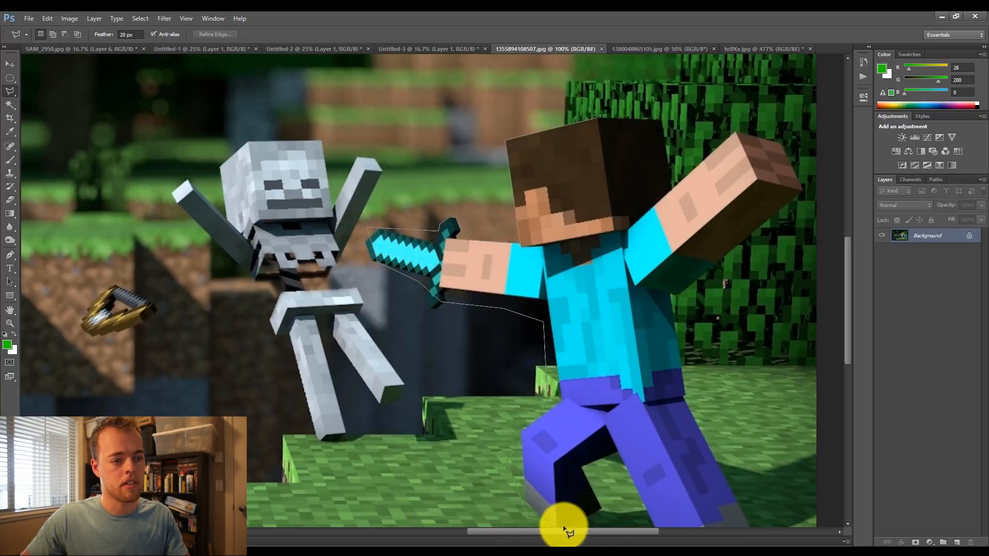
click(591, 518)
click(599, 501)
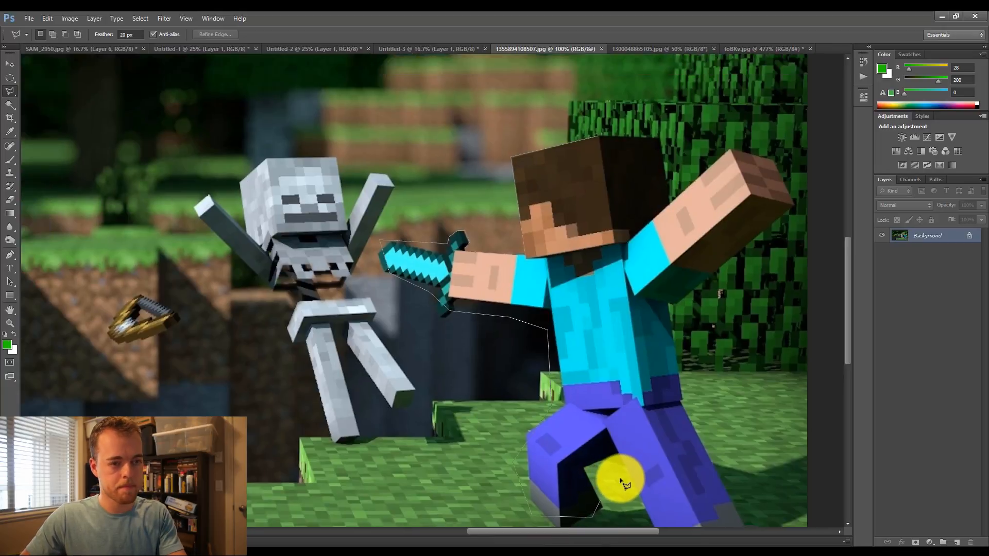
scroll(623, 484, down, 1)
scroll(628, 508, down, 1)
click(694, 460)
click(738, 441)
- Trace up the character's back and around the raised arm, closing the polygonal selection at the head
click(692, 311)
click(756, 258)
click(745, 223)
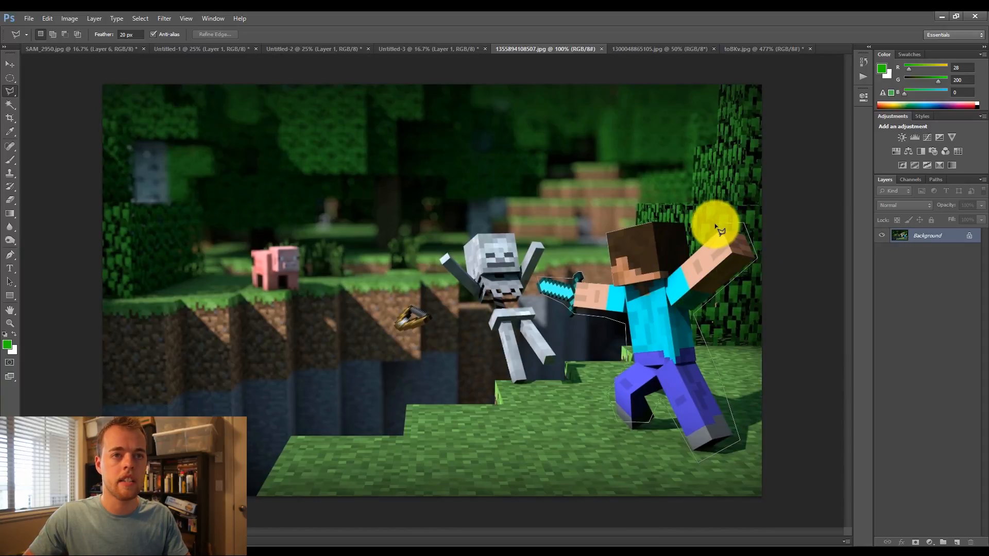
click(717, 223)
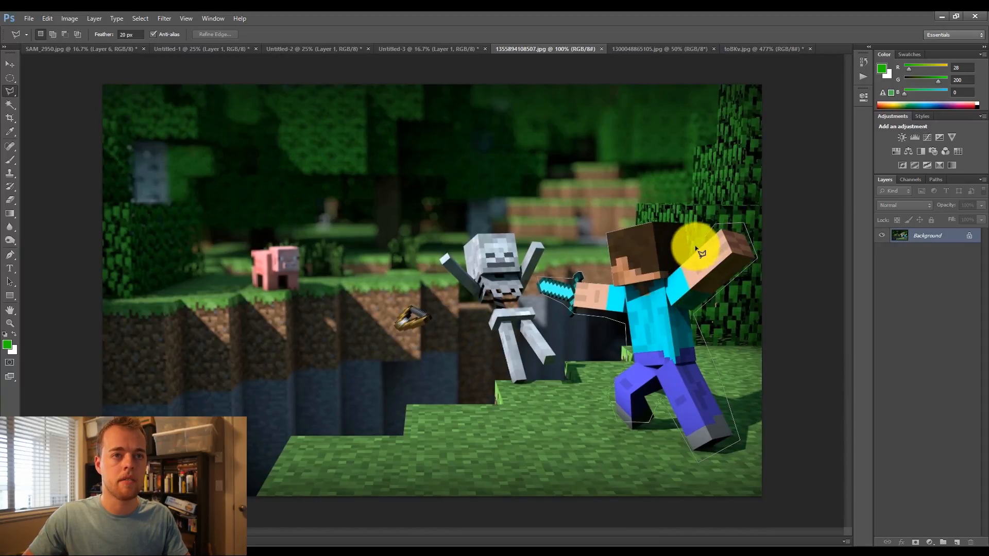
click(652, 225)
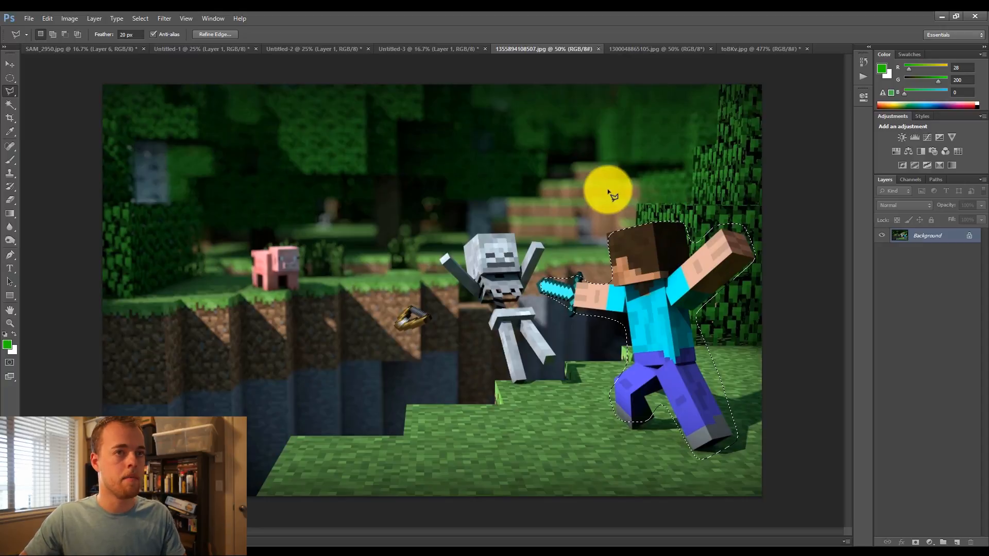
- Replace the character selection with a small four-sided Polygonal Lasso selection in the background above the character
click(587, 138)
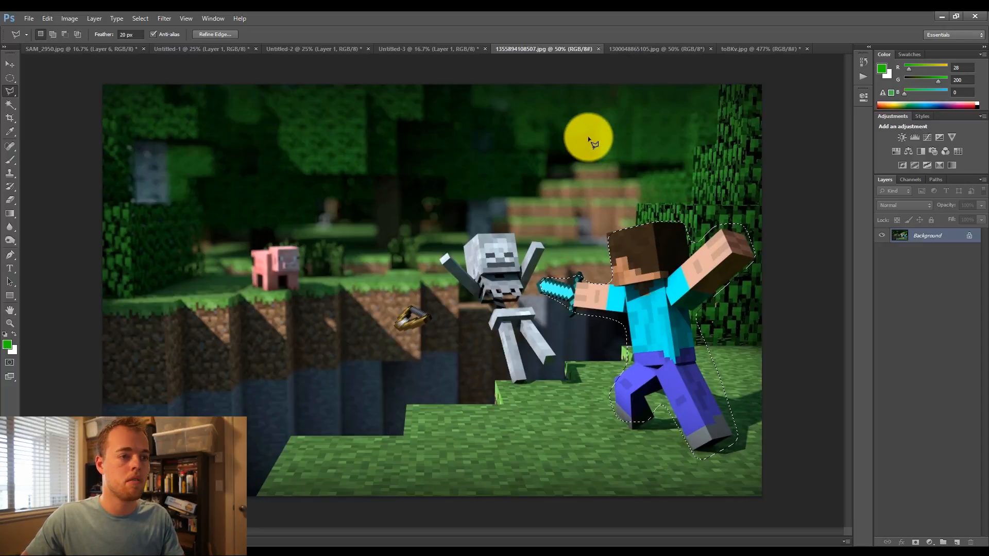
click(566, 174)
click(634, 185)
click(653, 148)
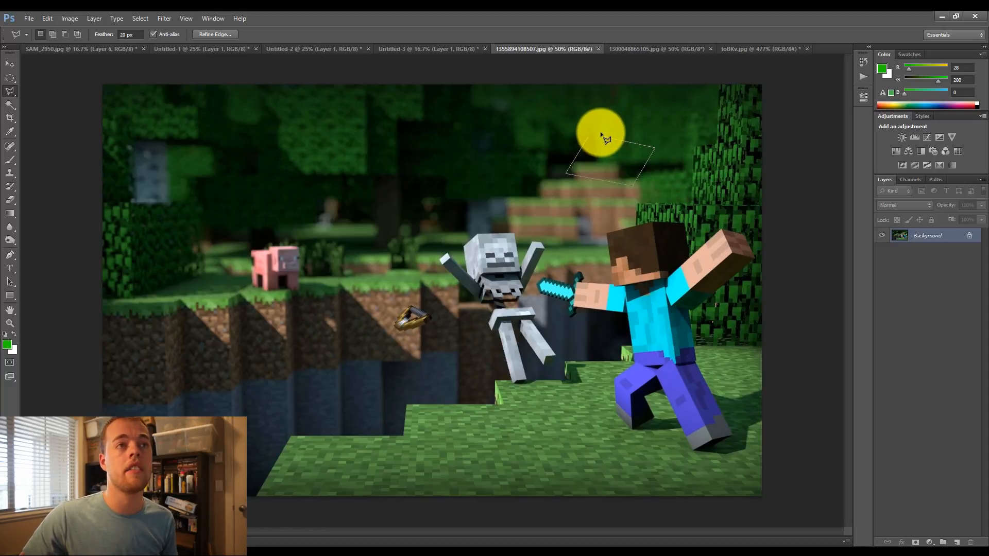
click(601, 134)
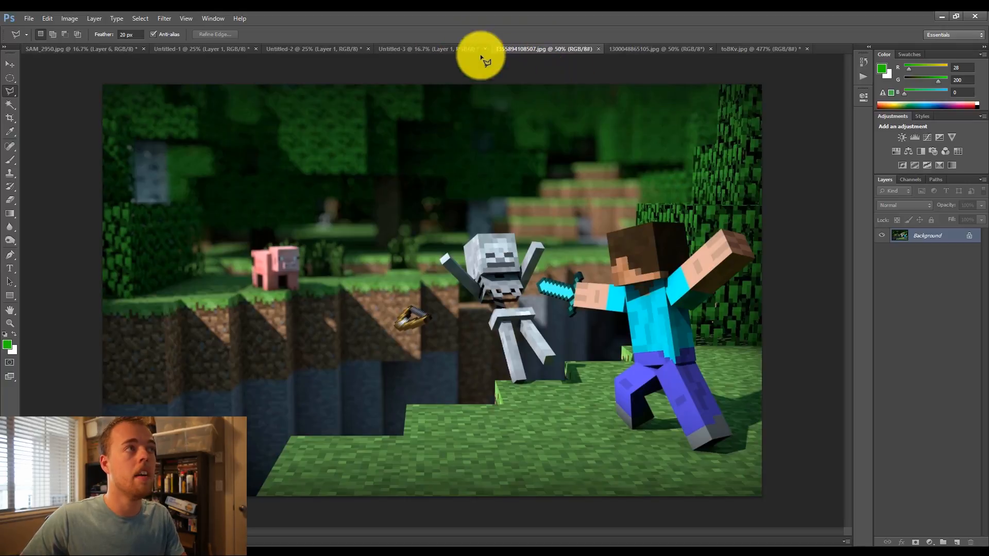
- Set the Polygonal Lasso feather to 0 px and switch to the stormtrooper image 1300048865105.jpg
drag(126, 34, 104, 34)
text(10)
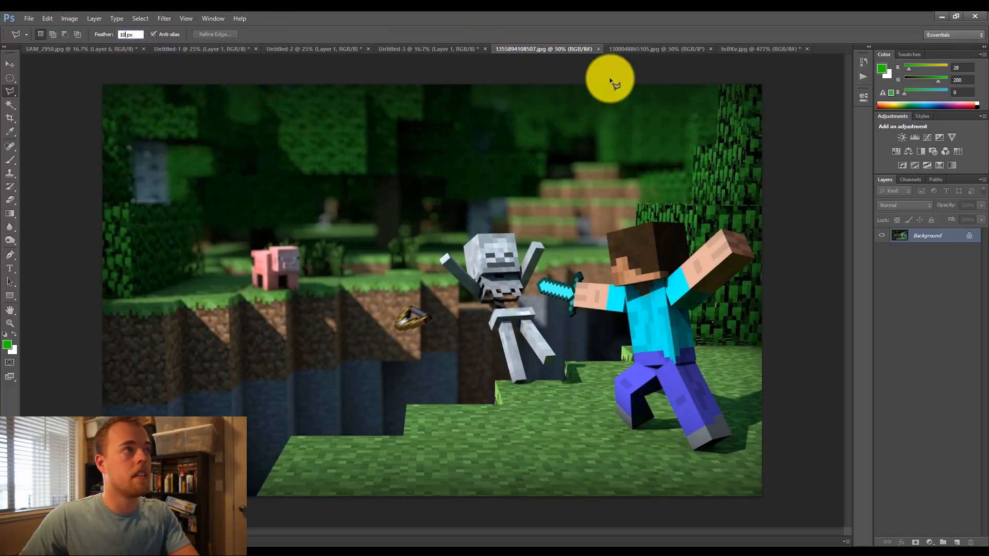
click(658, 48)
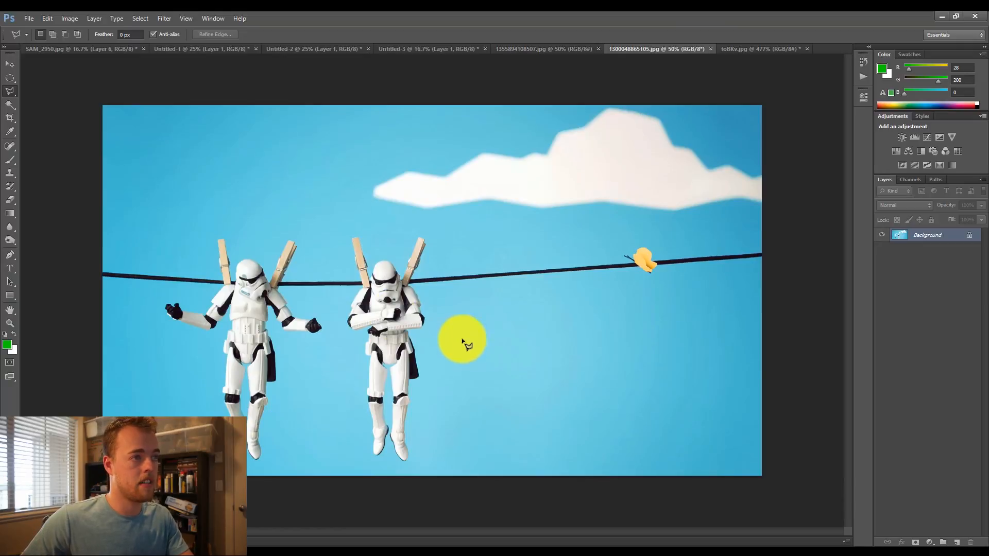
- Activate the Quick Selection tool briefly and switch to the Magnetic Lasso tool
click(14, 105)
click(45, 103)
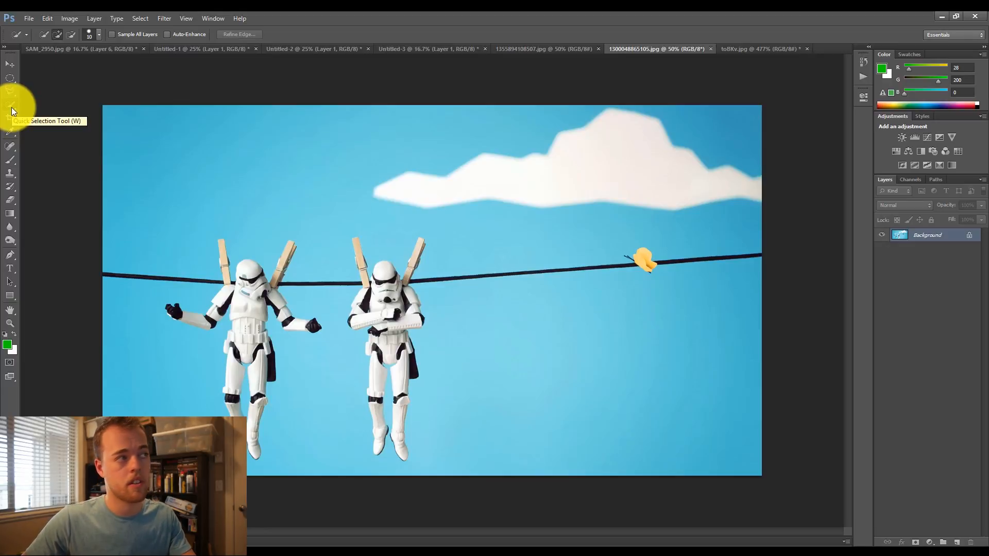
click(10, 92)
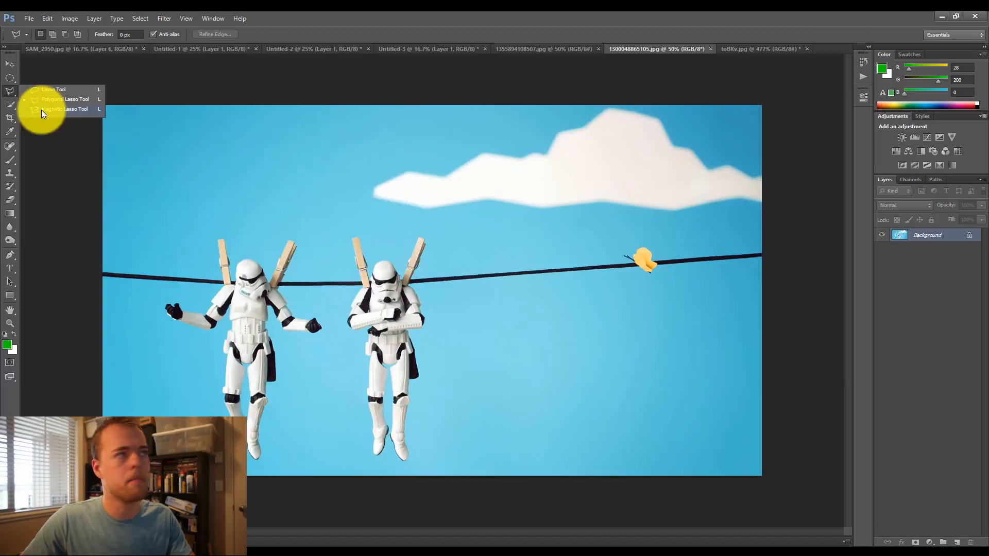
click(41, 110)
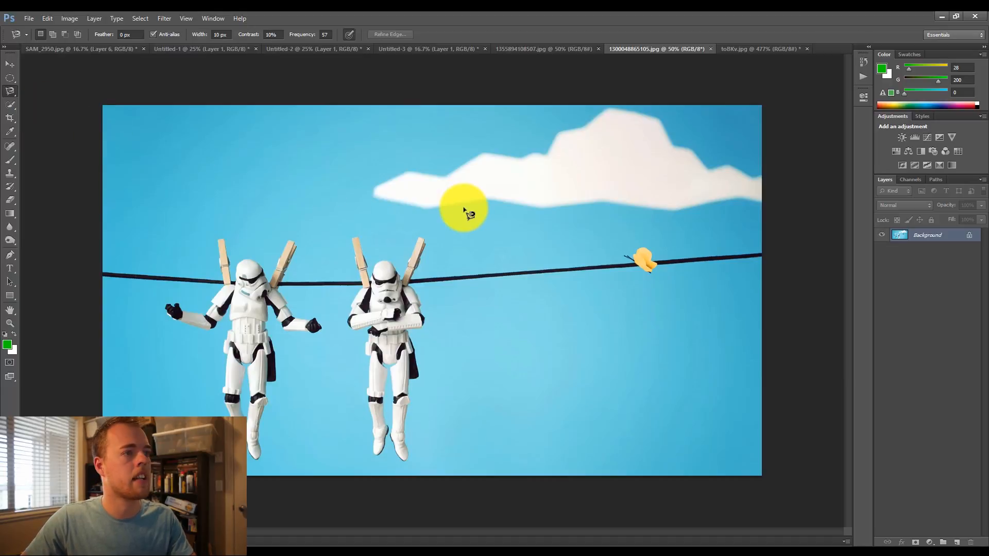
- Switch to the toBKv.jpg image and trace the character's head with the Magnetic Lasso, closing the selection across the eyes
click(748, 50)
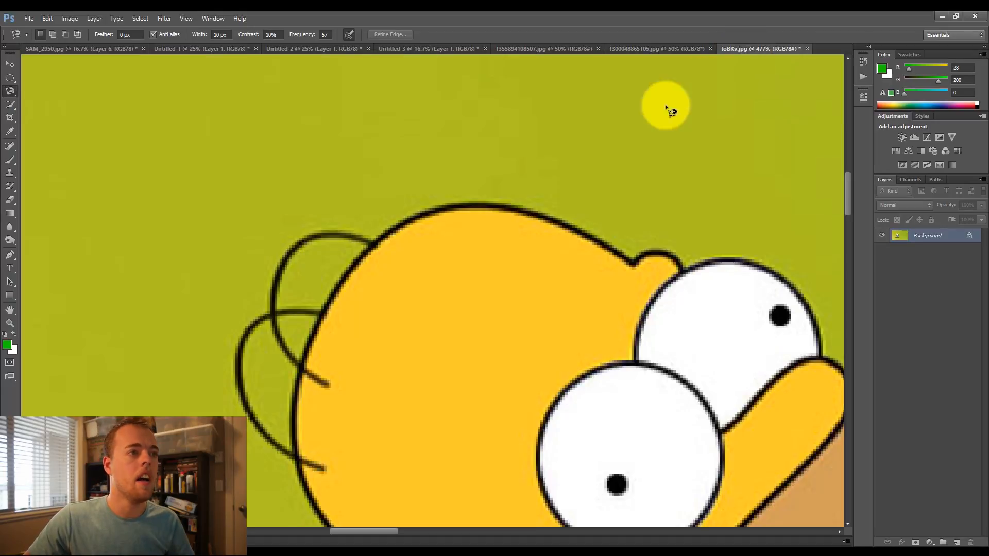
click(374, 237)
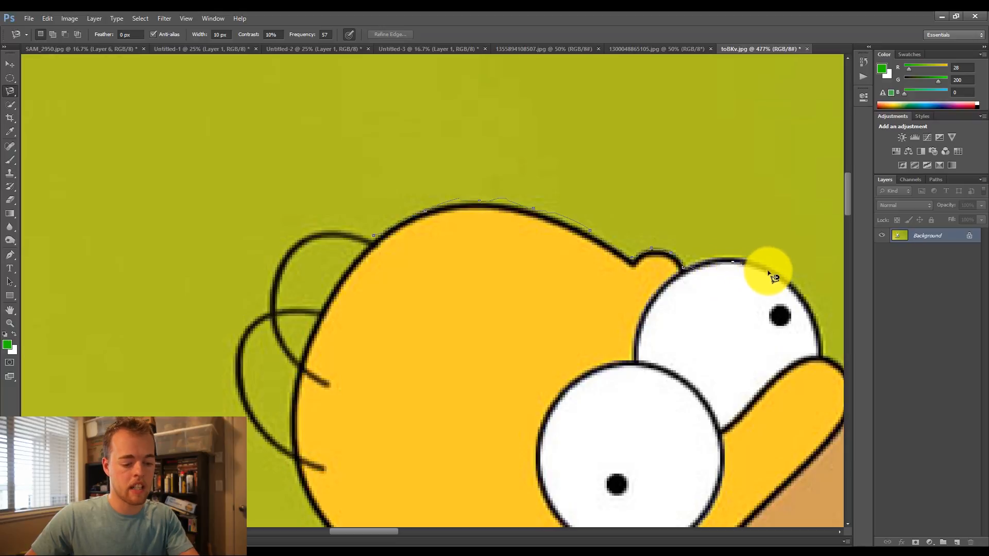
scroll(774, 280, down, 5)
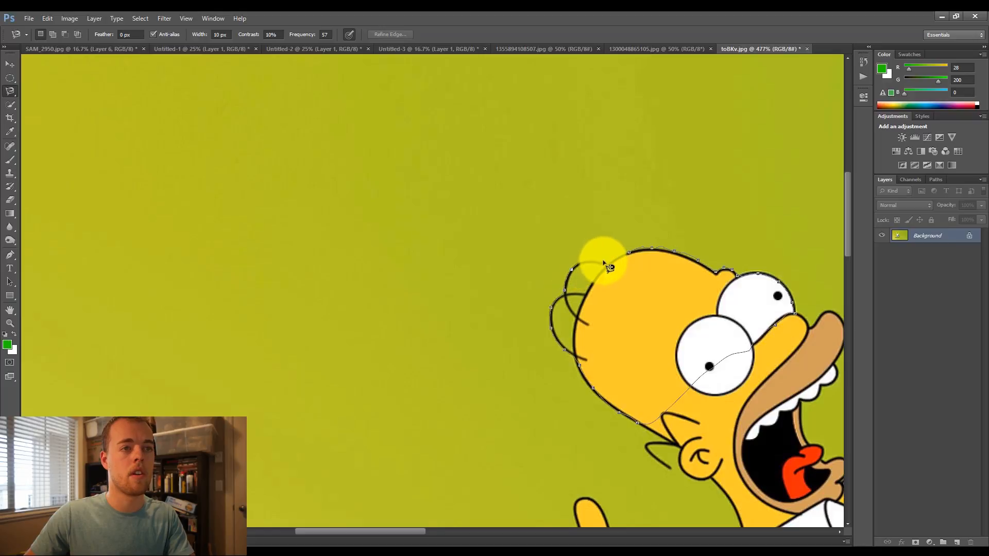
click(650, 255)
- Copy the selected head to a new layer, try moving it away from the original, and undo the move
key(ctrl+j)
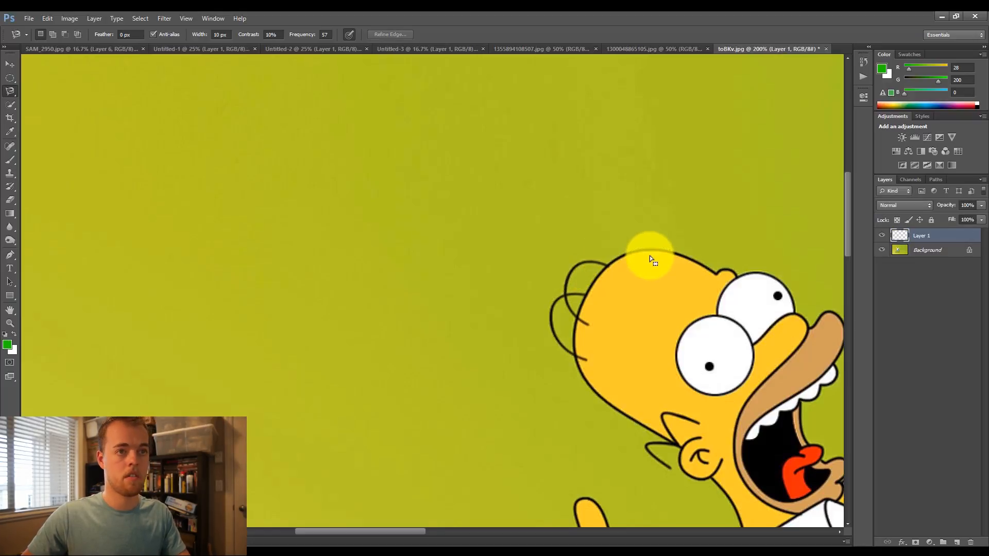
key(v)
drag(669, 321, 425, 222)
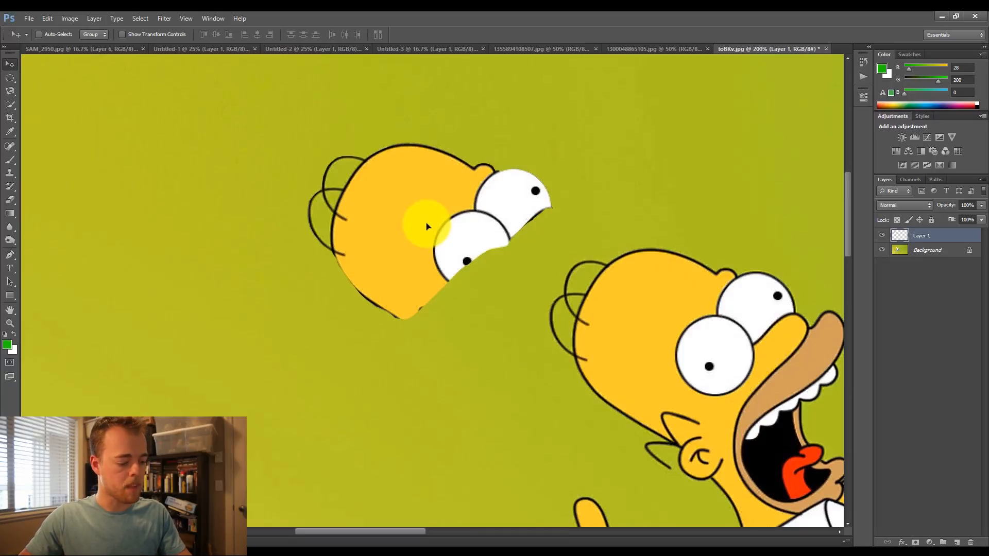
key(ctrl+z)
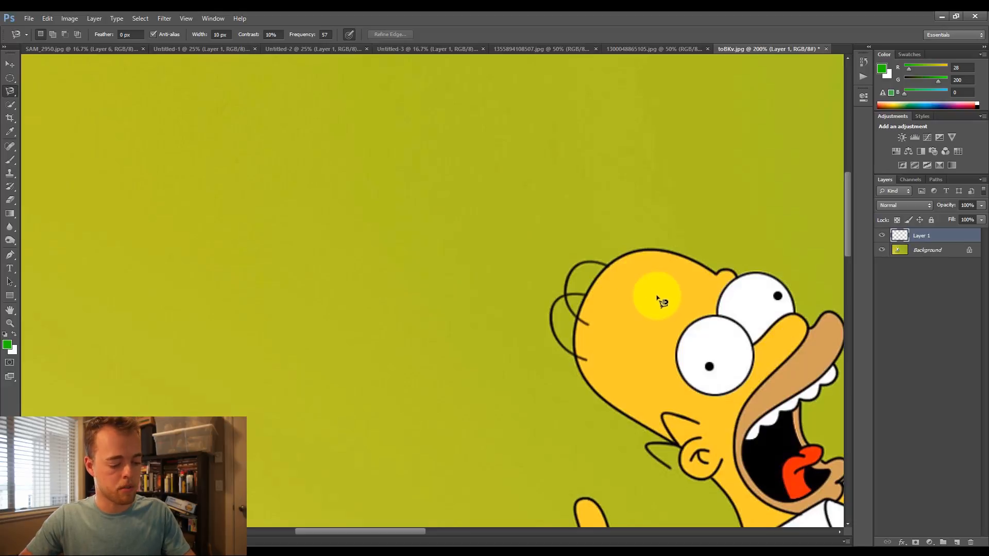
- Try a loose Magnetic Lasso trace across the character's head, body and the surrounding background, and discard the path
key(h)
mouse_move(711, 311)
mouse_down()
mouse_move(466, 172)
mouse_move(456, 192)
mouse_up()
key(l)
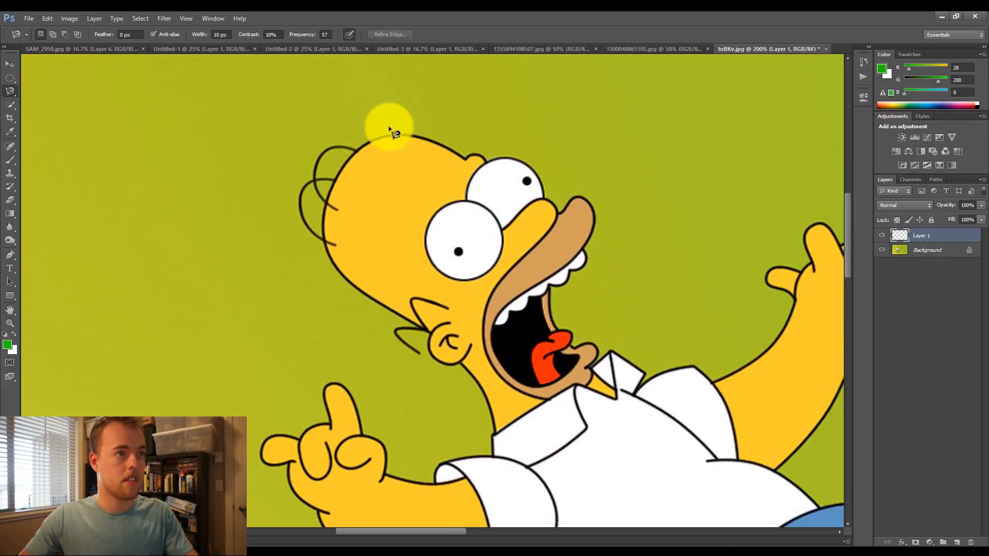
click(355, 147)
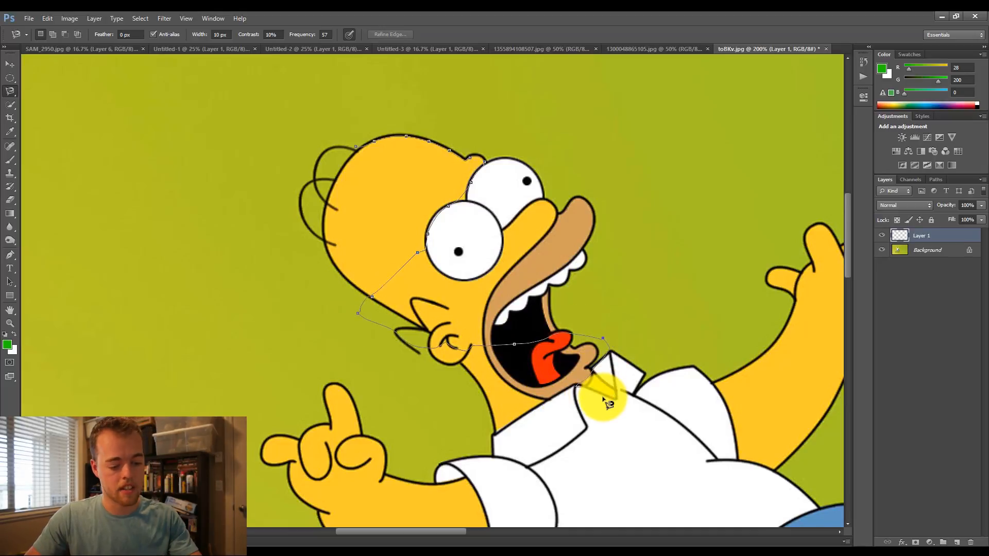
scroll(608, 402, down, 3)
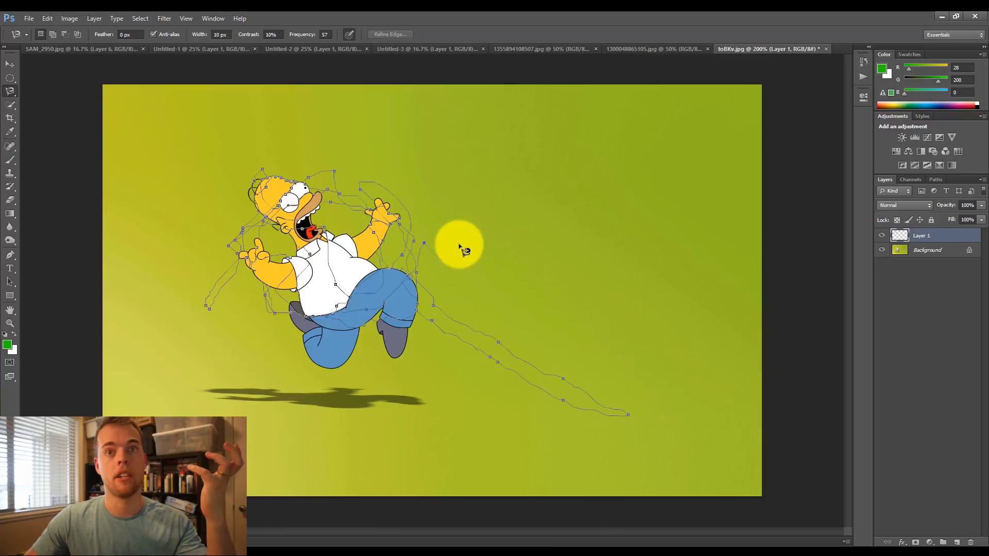
key(Escape)
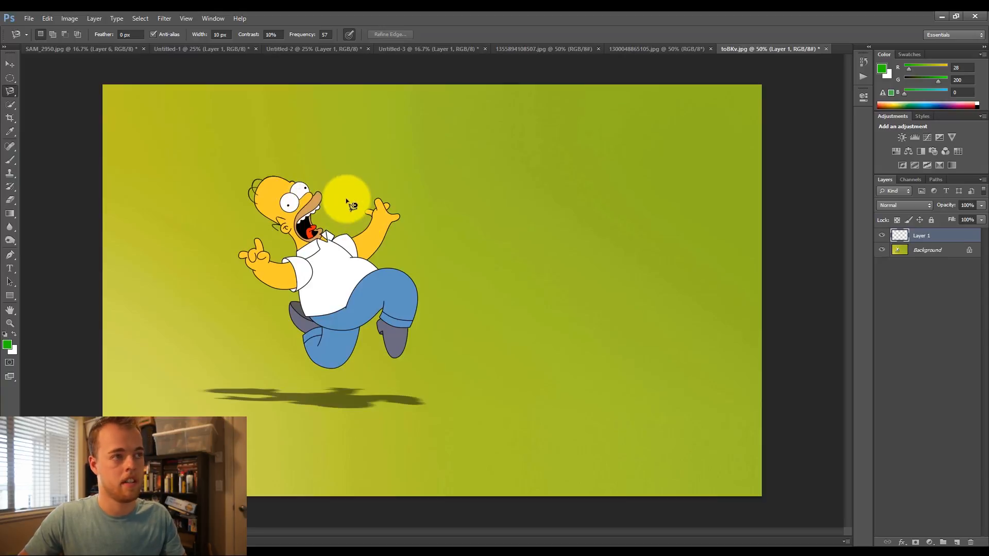
- Switch to the 1300048865105.jpg image and activate the Quick Selection tool with a 50 px brush
key(v)
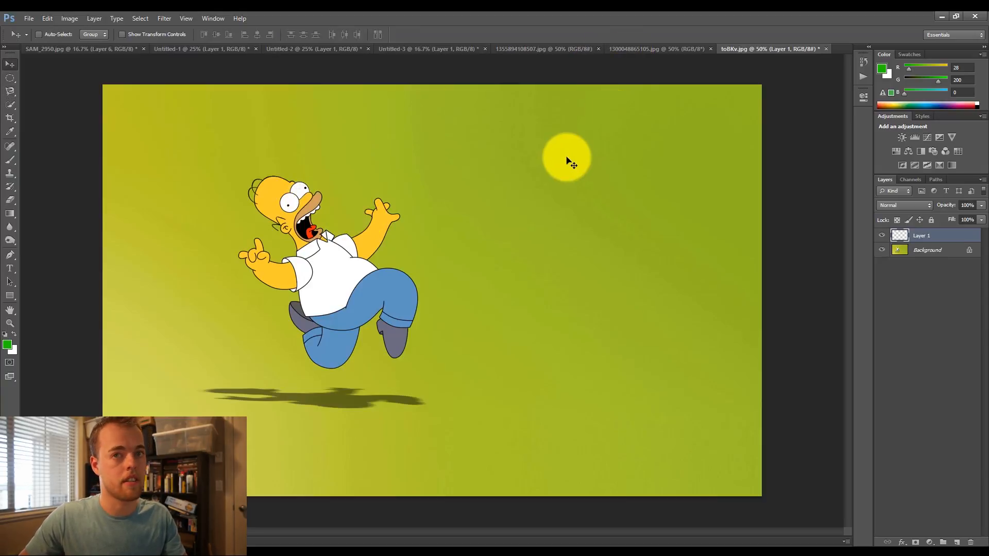
click(671, 50)
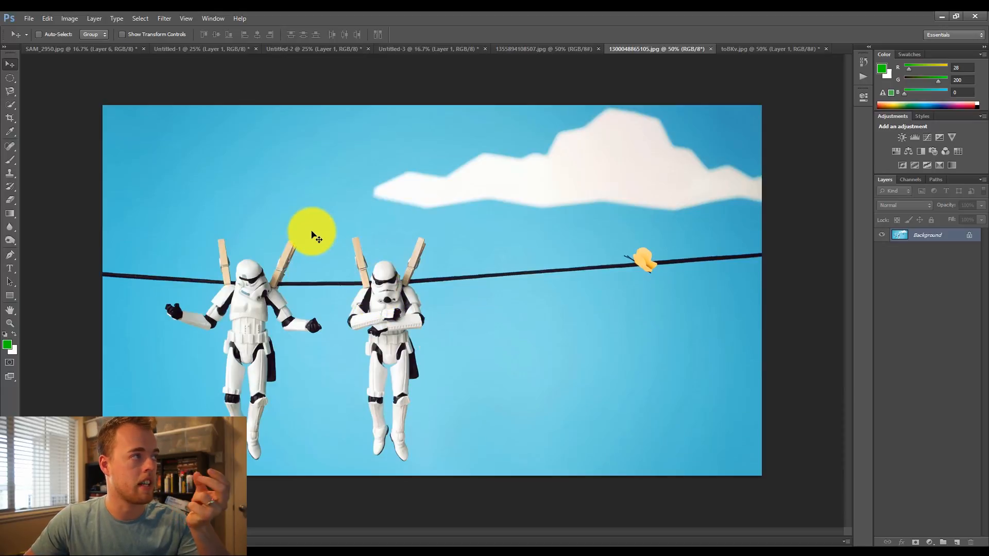
click(9, 105)
click(39, 101)
click(9, 105)
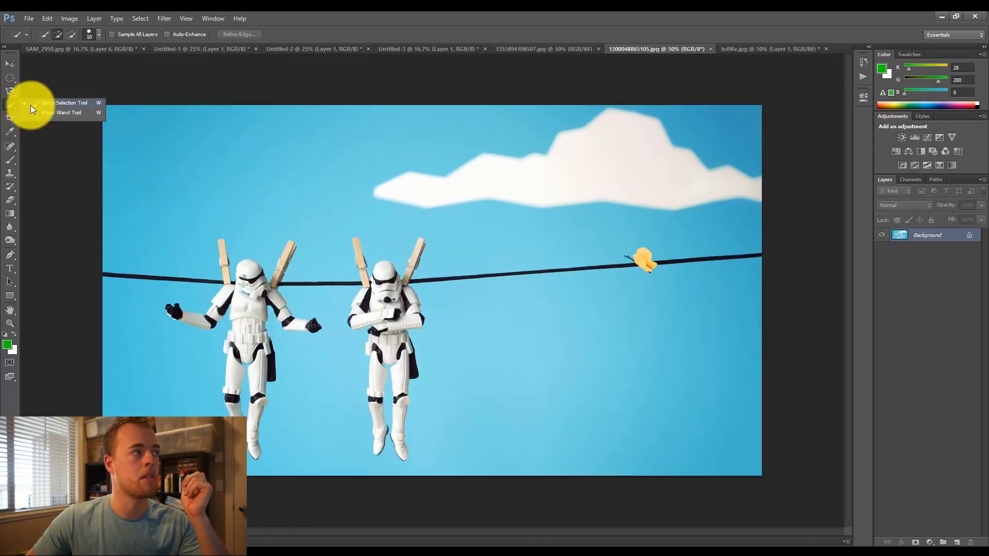
click(72, 128)
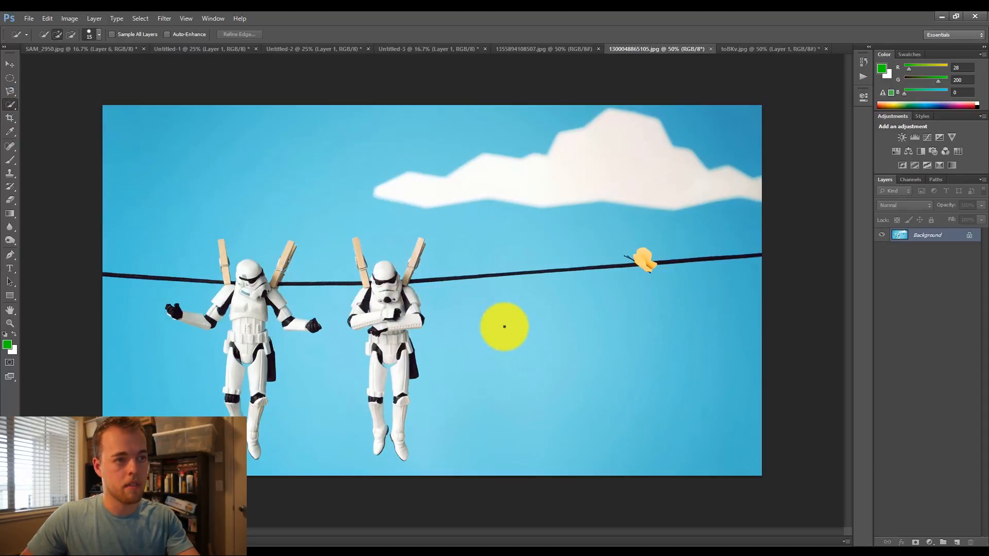
key(bracketright)
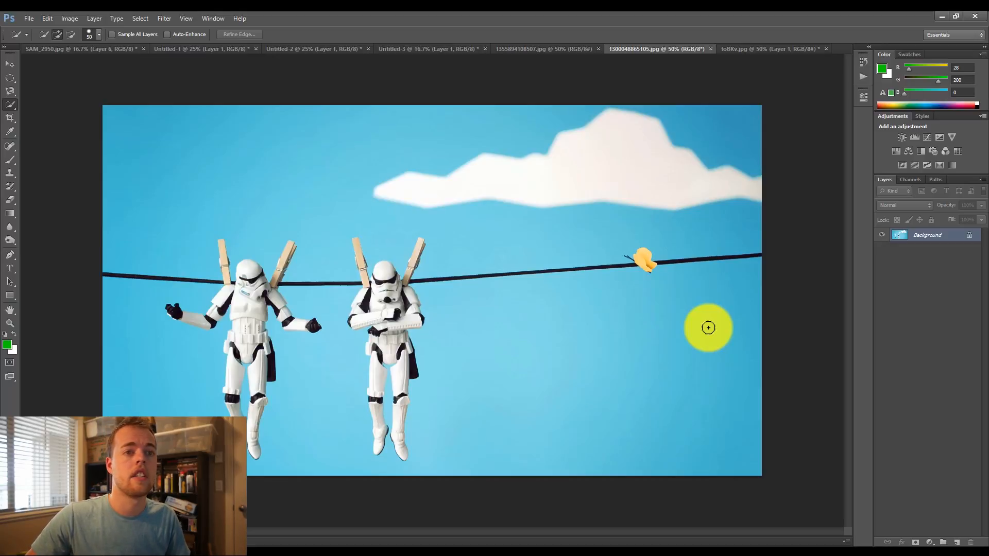
- Paint a quick selection over the sky, cloud and clothesline, leaving out the two stormtroopers
click(708, 327)
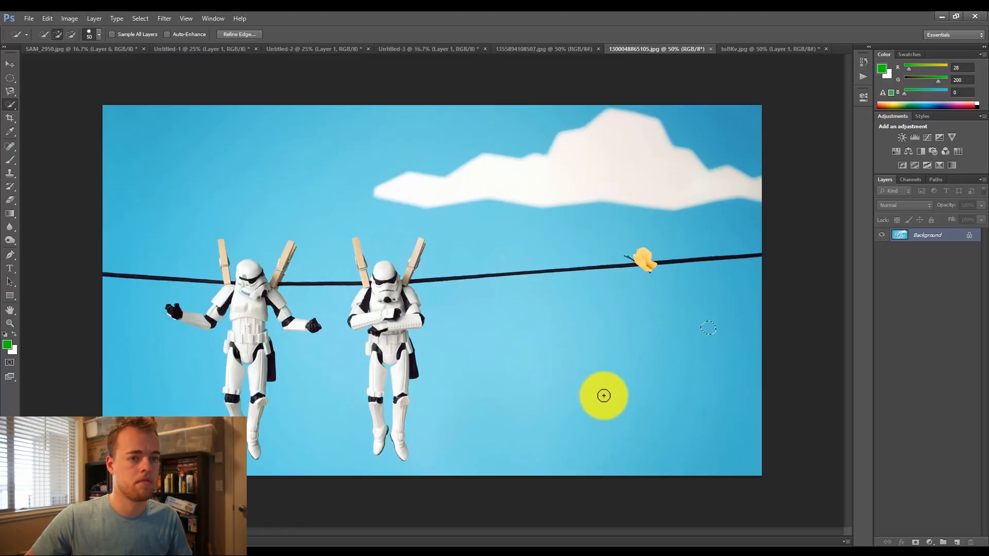
mouse_move(603, 395)
mouse_down()
mouse_move(655, 404)
mouse_move(665, 381)
mouse_move(697, 431)
mouse_move(730, 370)
mouse_up()
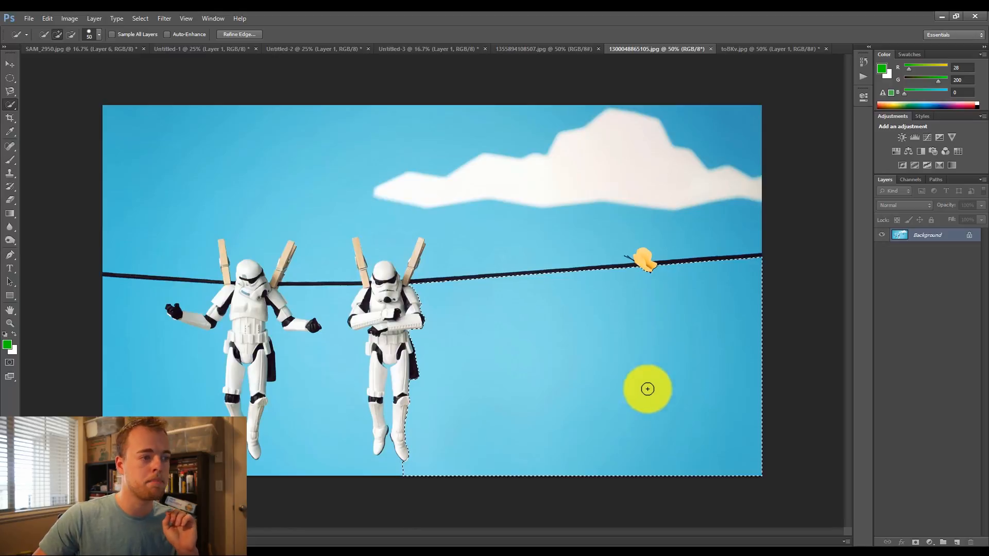
drag(400, 456, 376, 461)
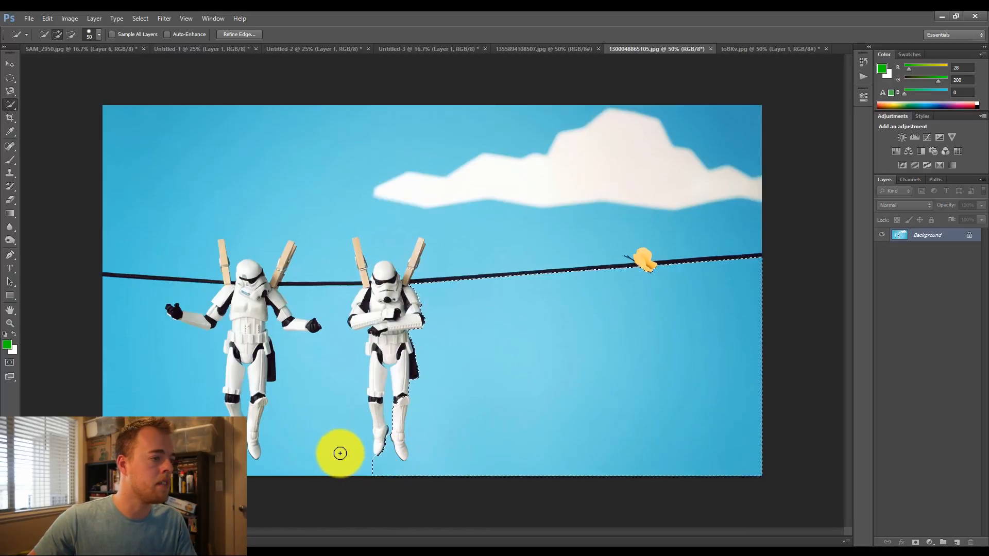
mouse_move(341, 457)
mouse_down()
mouse_move(316, 395)
mouse_move(301, 447)
mouse_move(275, 473)
mouse_move(159, 427)
mouse_move(150, 391)
mouse_up()
mouse_move(150, 194)
mouse_down()
mouse_move(195, 183)
mouse_move(241, 155)
mouse_move(234, 137)
mouse_move(289, 157)
mouse_move(284, 205)
mouse_move(377, 149)
mouse_move(411, 162)
mouse_move(390, 160)
mouse_move(372, 198)
mouse_move(530, 191)
mouse_move(662, 171)
mouse_move(683, 205)
mouse_move(670, 242)
mouse_move(632, 264)
mouse_up()
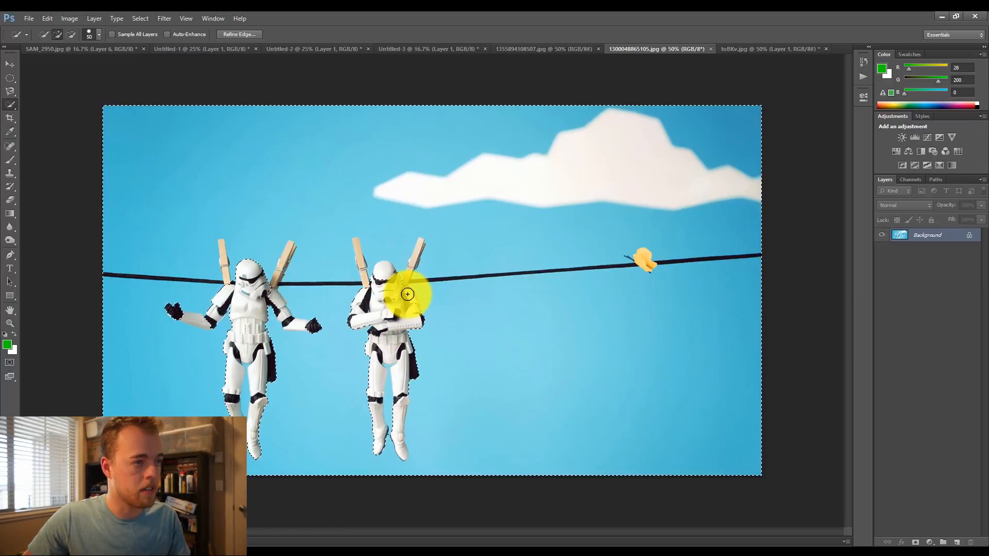
- Reduce the brush to 20 px, subtract the left stormtrooper's leg areas from the selection, and invert it to cover the figures
key(alt)
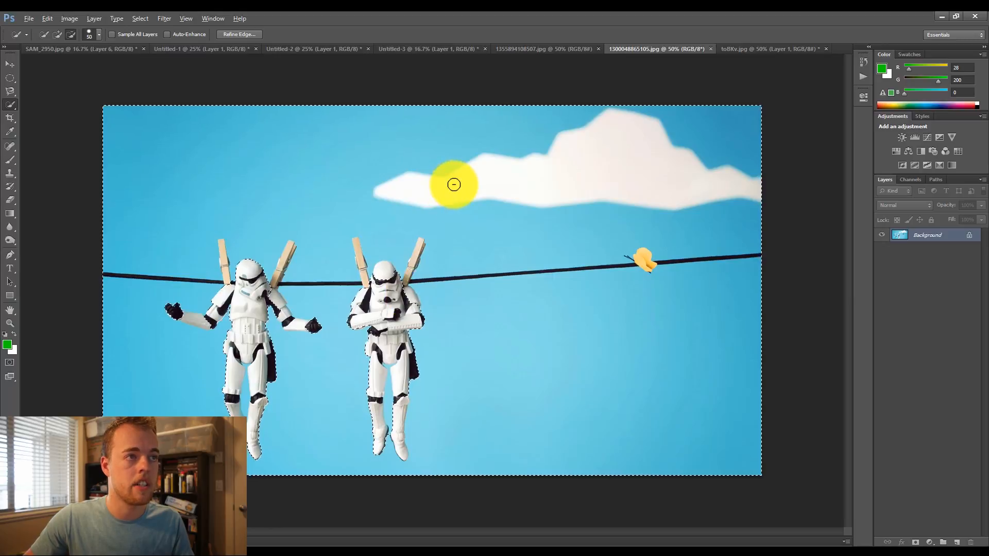
key(alt)
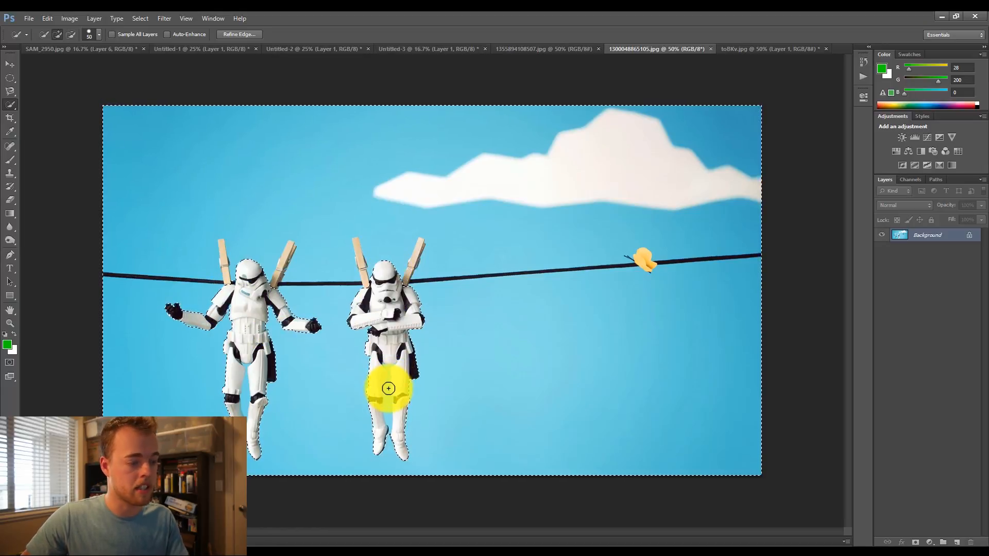
key(bracketleft)
key(bracketleft)
key(bracketleft)
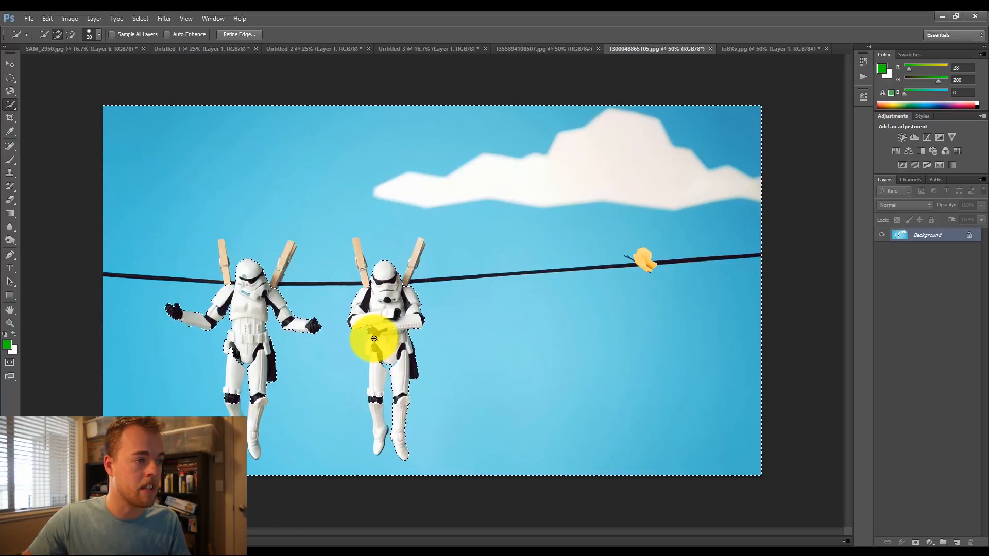
key(alt)
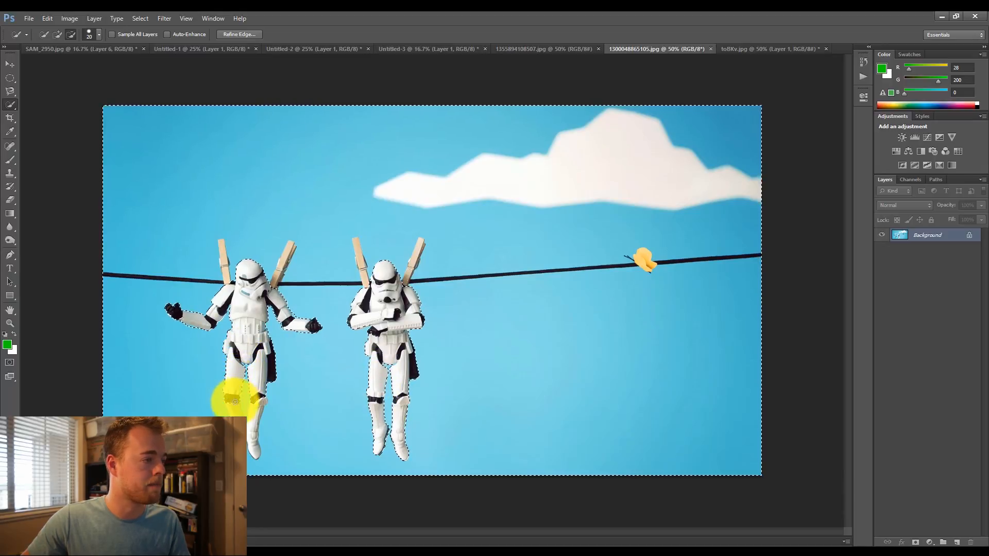
mouse_move(262, 412)
mouse_down()
mouse_move(283, 424)
mouse_move(259, 393)
mouse_up()
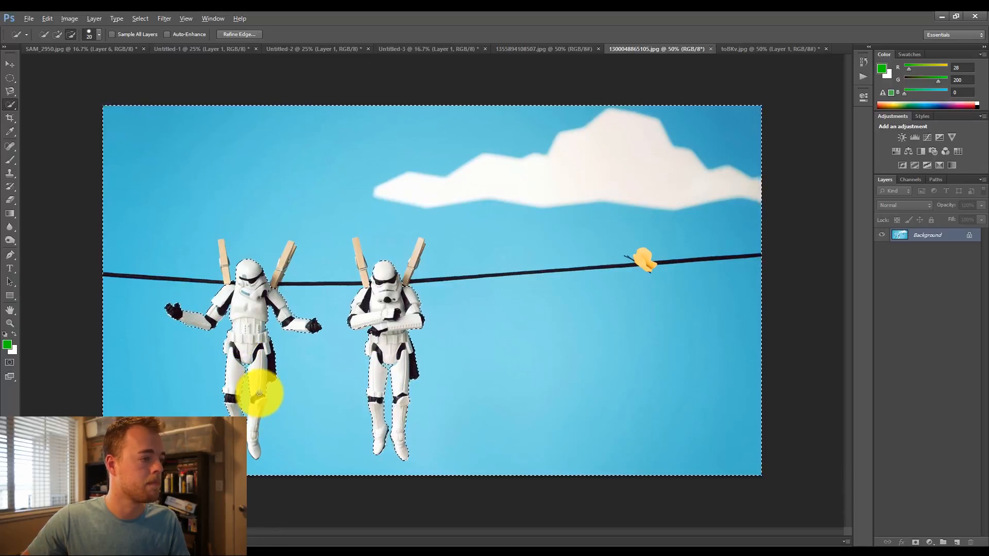
mouse_move(252, 436)
mouse_down()
mouse_move(263, 420)
mouse_move(339, 388)
mouse_move(247, 370)
mouse_move(558, 331)
mouse_move(519, 307)
mouse_move(419, 310)
mouse_move(465, 321)
mouse_move(220, 172)
mouse_up()
key(alt)
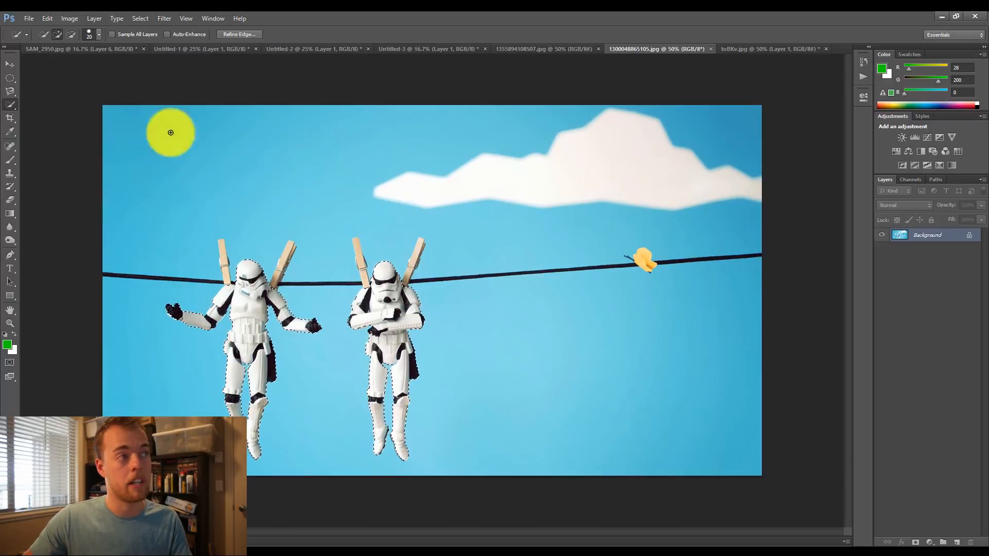
- Copy the selected stormtroopers to a new layer, and open and cancel the Color Balance adjustment
click(138, 23)
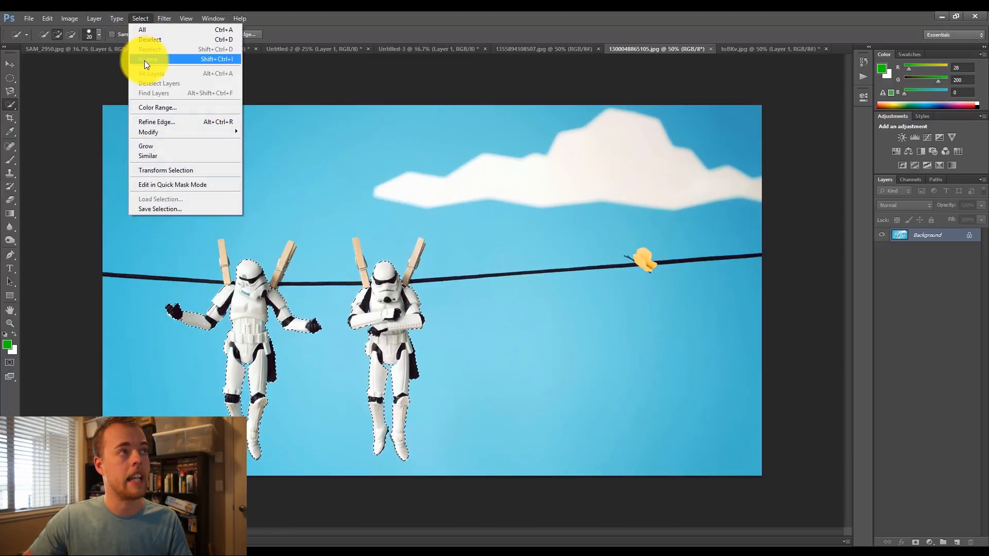
click(300, 14)
key(ctrl+j)
key(ctrl+b)
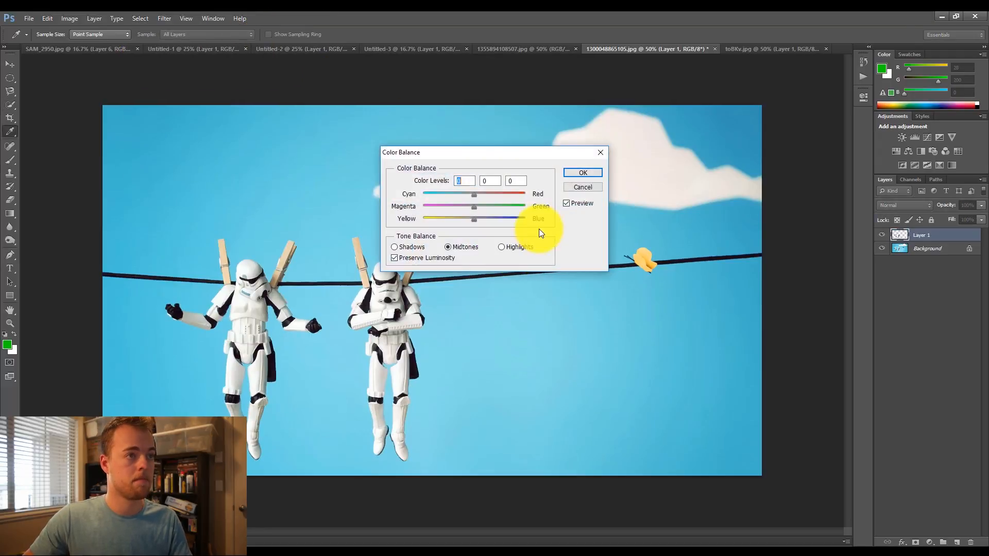
click(582, 187)
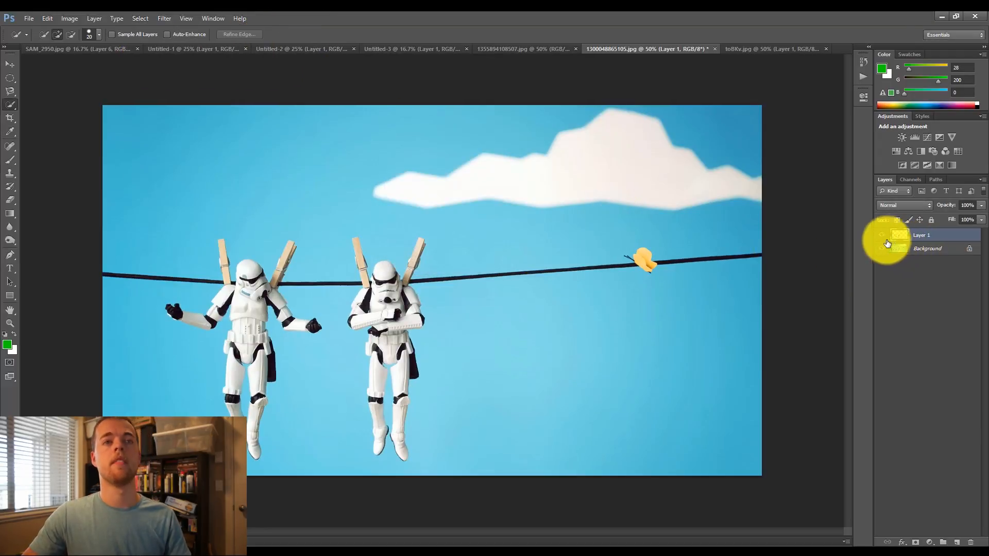
- Move the copied stormtroopers to the empty right half of the image and above the line, and delete their layer
key(v)
drag(400, 331, 668, 331)
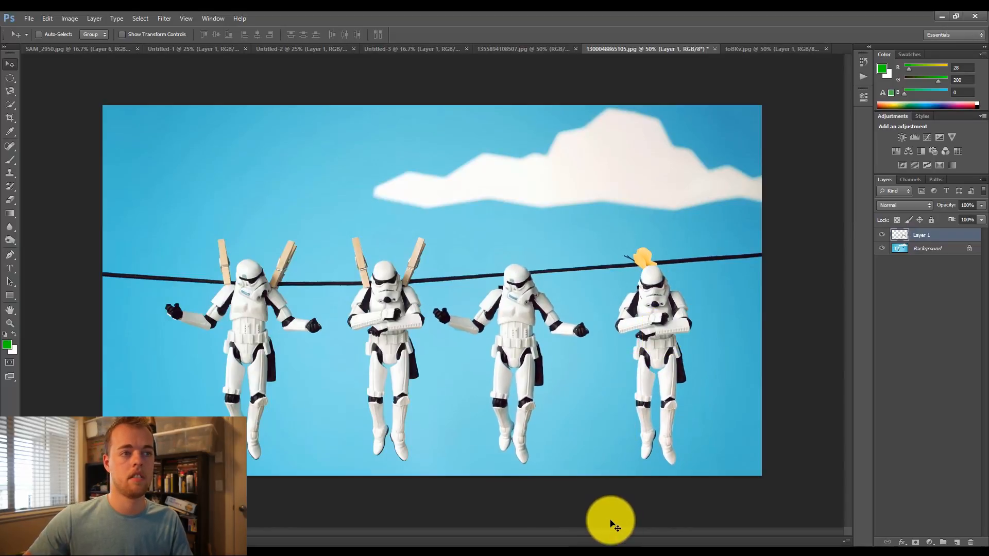
drag(497, 356, 486, 282)
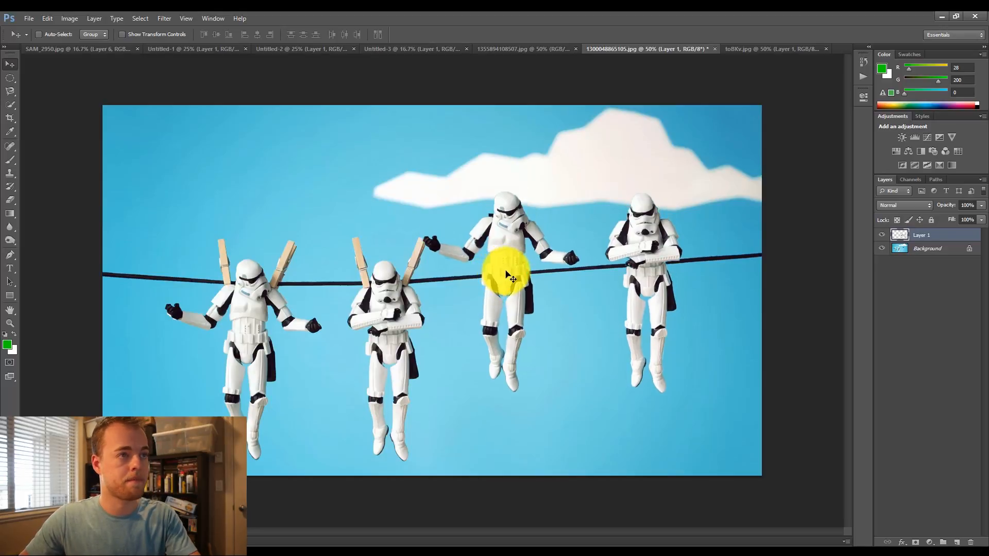
key(Delete)
- Select the sky below the clothesline with the Magic Wand, extend it to both sides, and replace it with the upper sky area
click(9, 105)
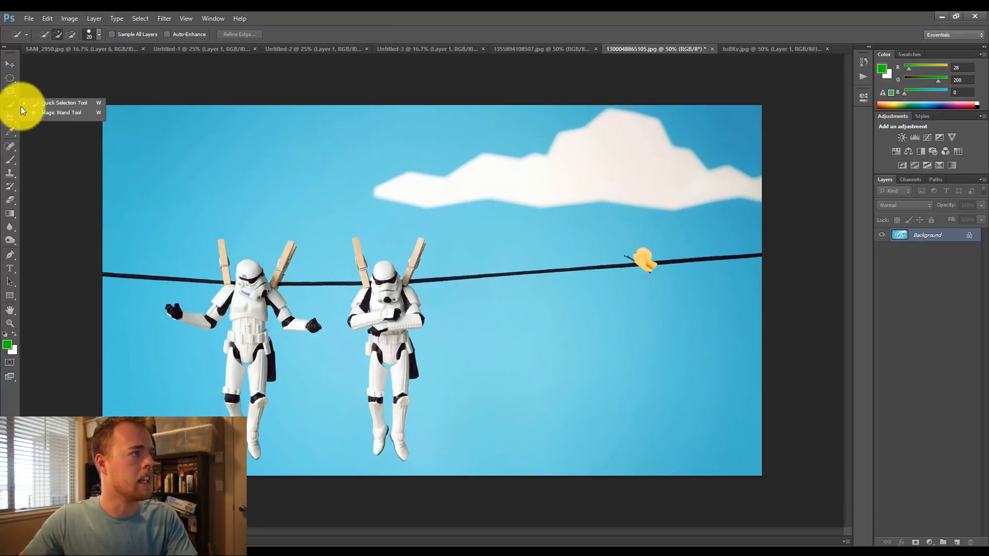
click(46, 115)
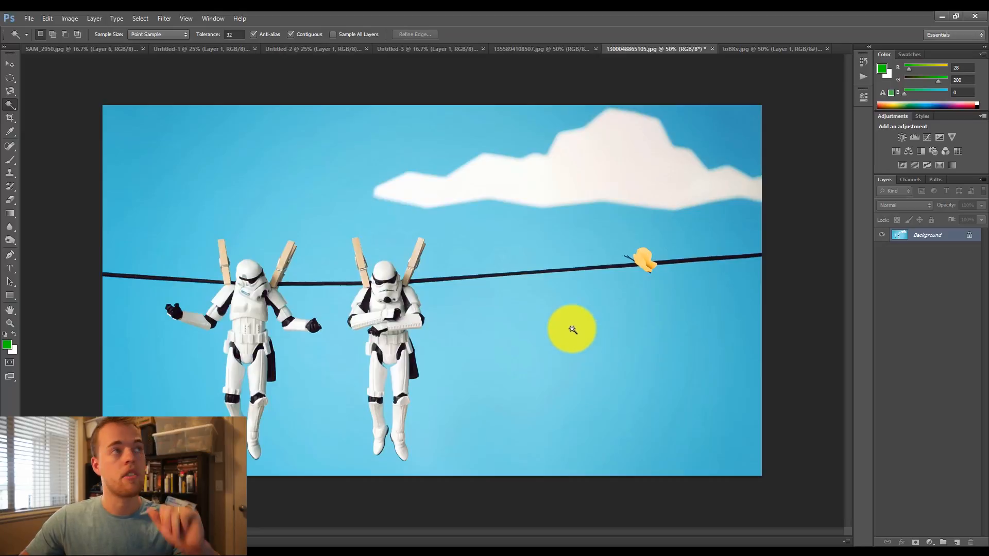
click(554, 329)
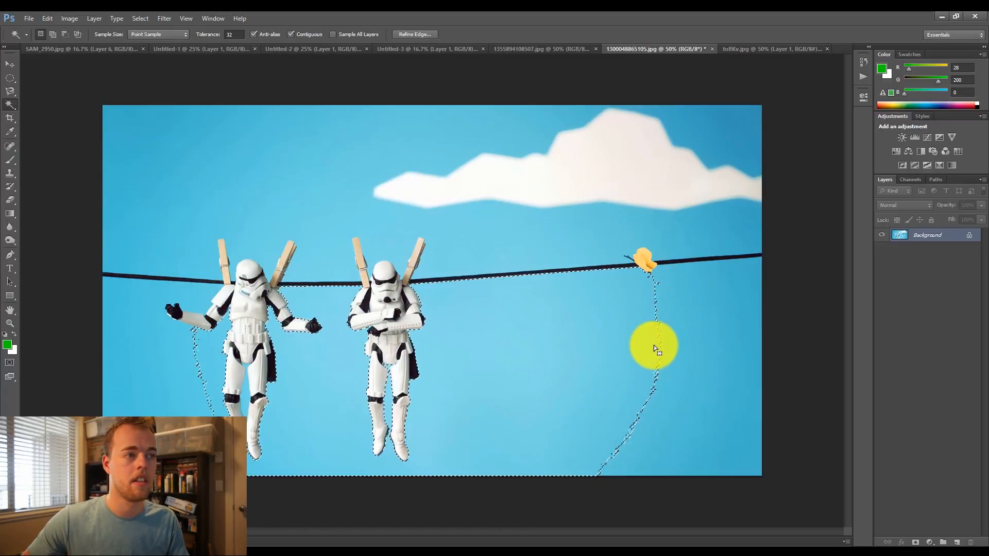
shift+click(682, 344)
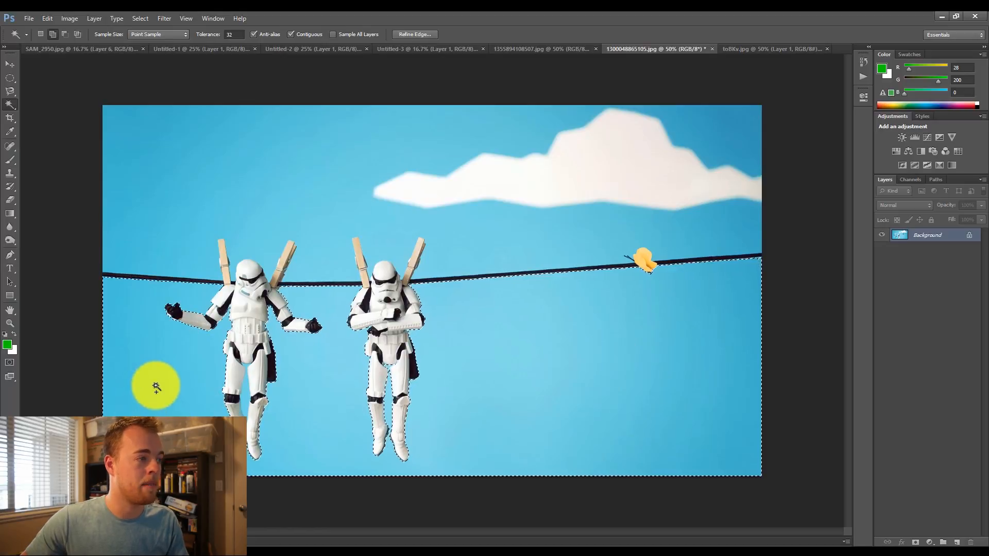
click(201, 173)
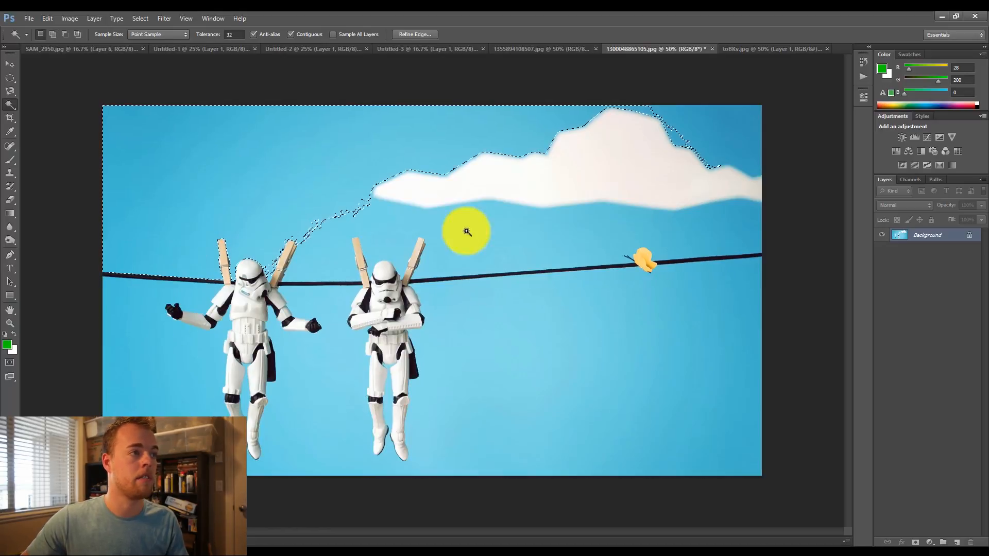
- Select the sky around the cloud with the Magic Wand, adding the sky right of it and the cloud's soft lower edge
click(514, 213)
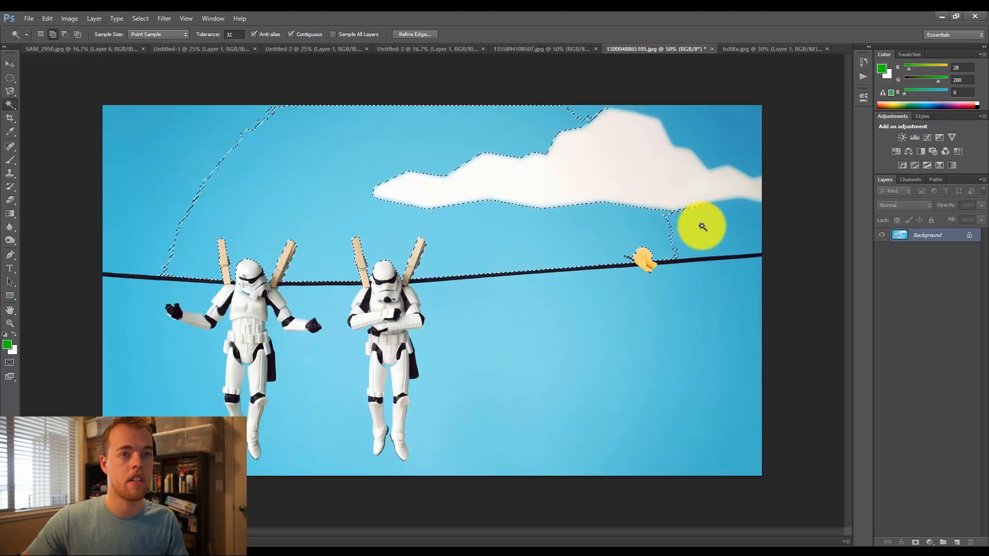
shift+click(696, 147)
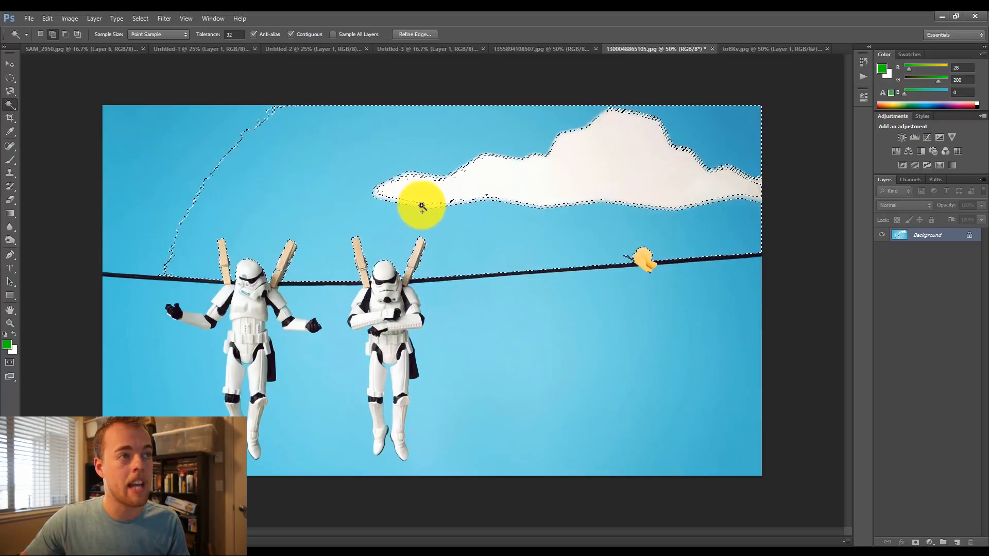
key(z)
drag(394, 196, 425, 284)
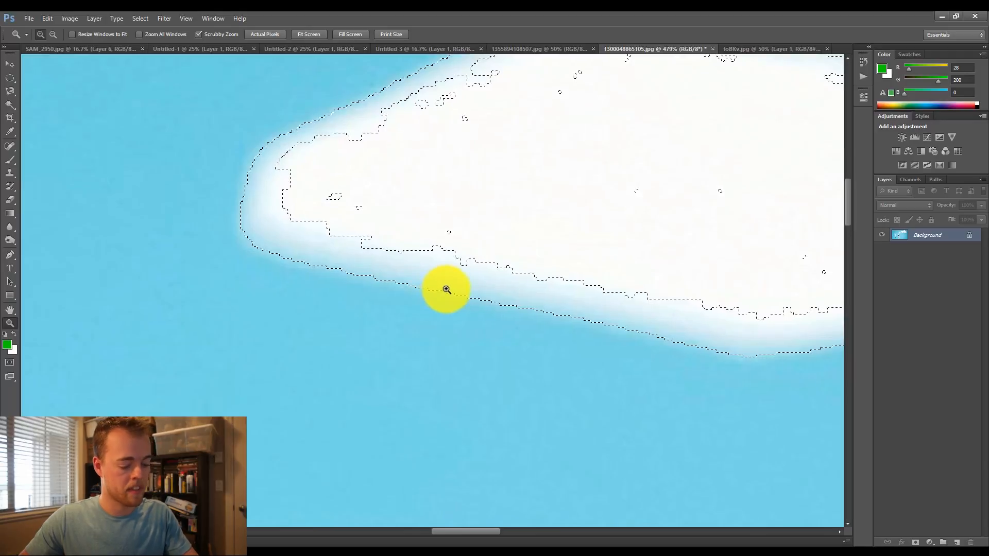
key(v)
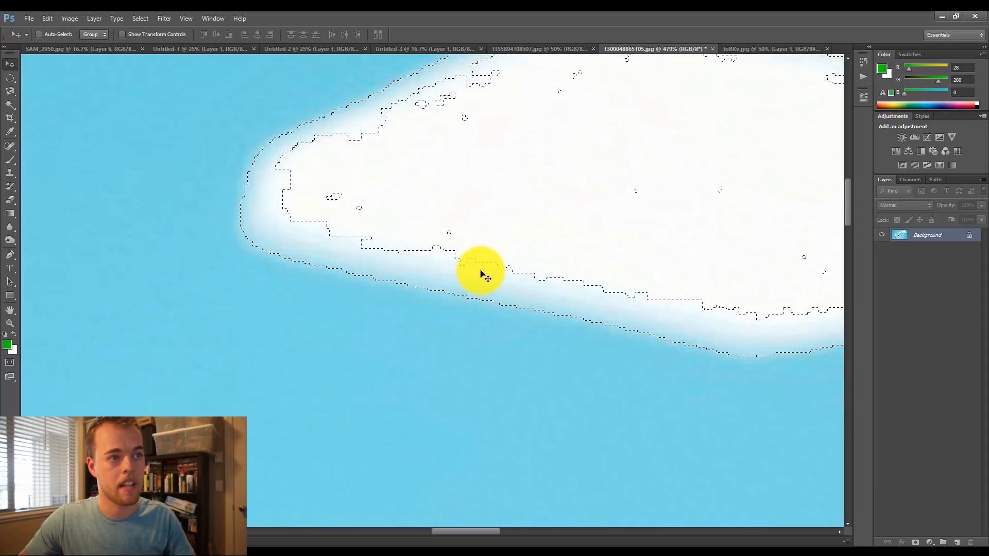
key(w)
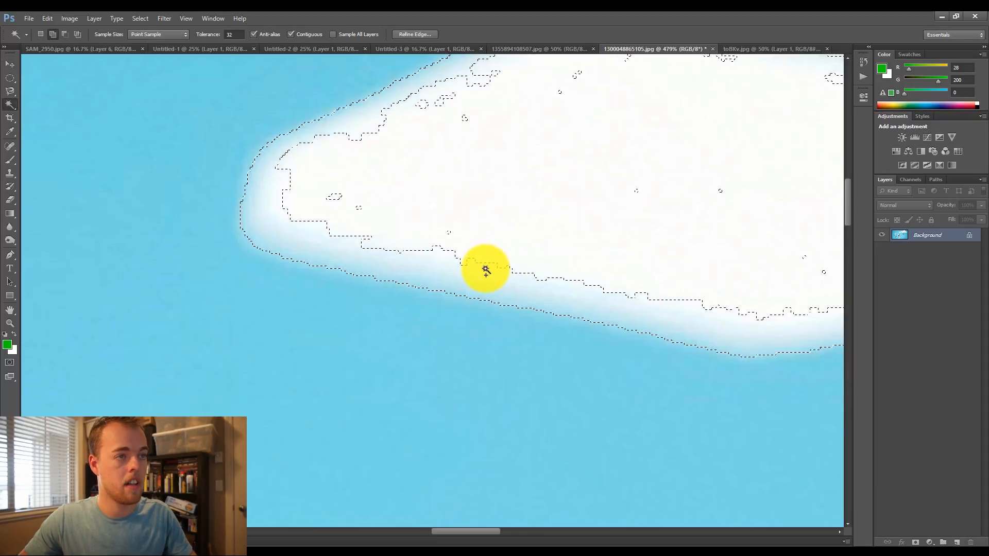
click(485, 270)
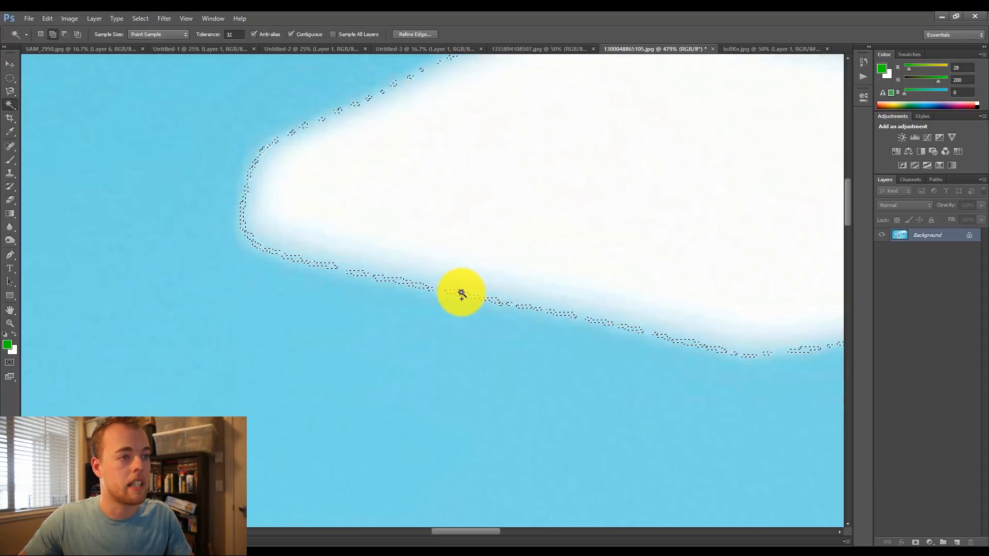
- Make a new Magic Wand selection of the thin strip along the cloud's underside near the image's right edge
key(ctrl+minus)
key(ctrl+minus)
key(ctrl+minus)
key(ctrl+minus)
key(ctrl+minus)
key(ctrl+minus)
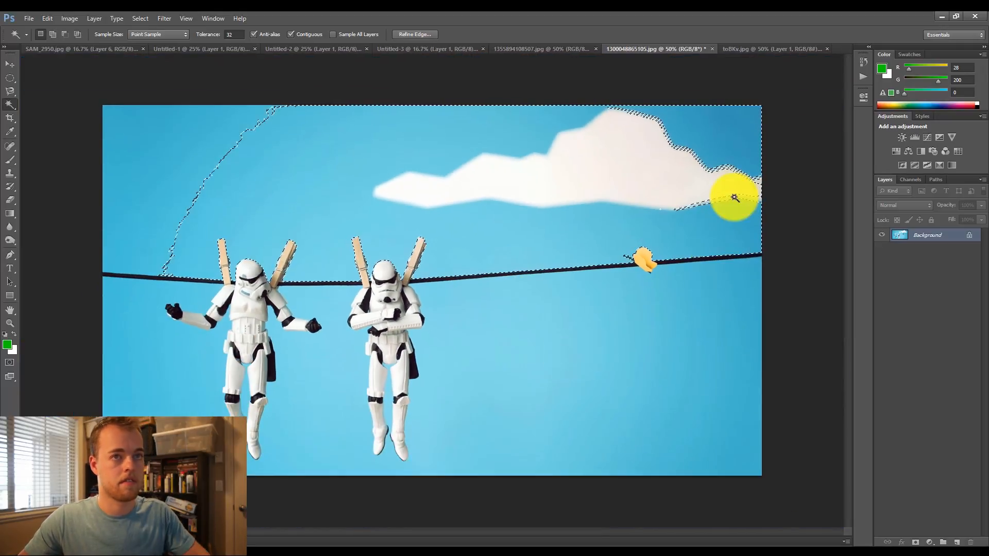
click(724, 199)
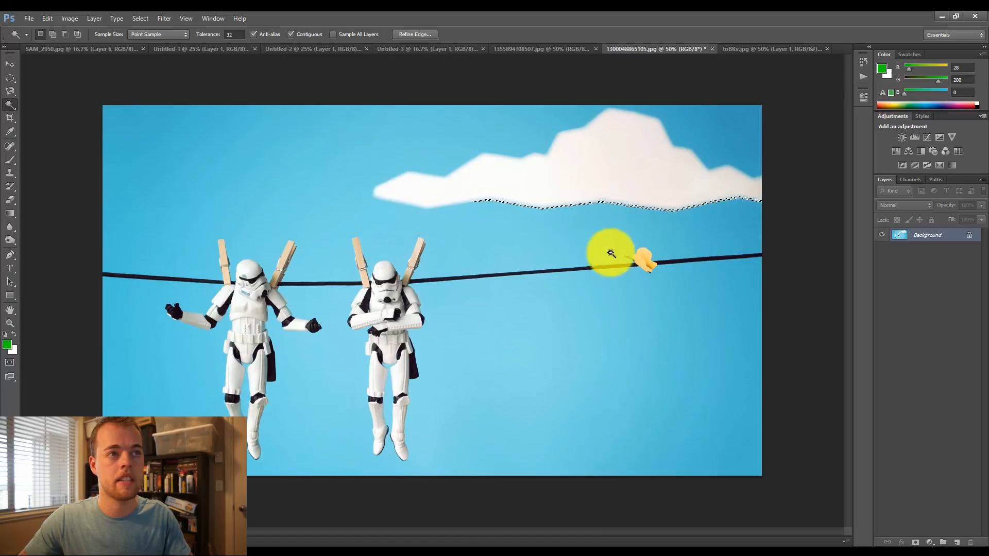
- Select the sky and cloud above and below the clothesline with the Quick Selection tool, and clear the selection
key(shift+w)
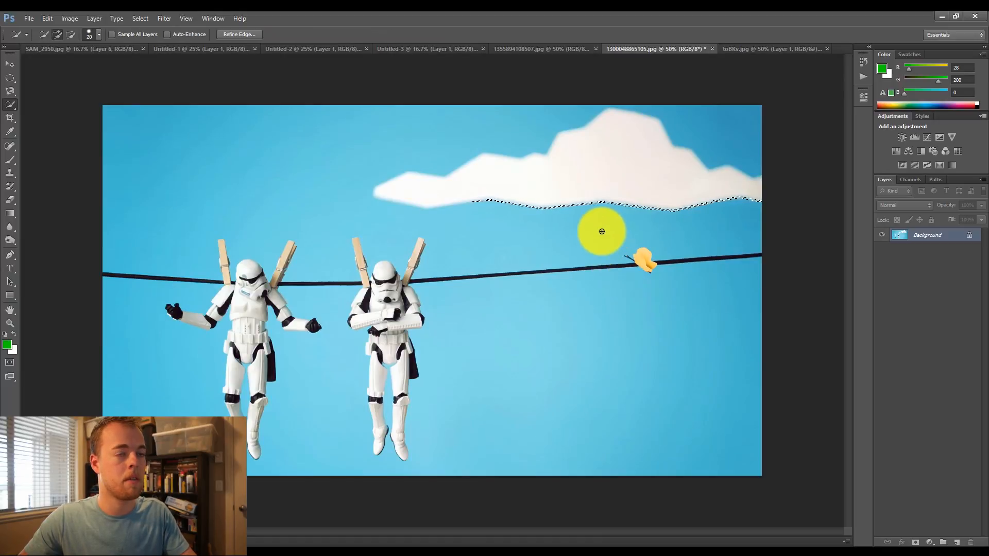
mouse_move(427, 204)
mouse_down()
mouse_move(723, 199)
mouse_move(593, 153)
mouse_up()
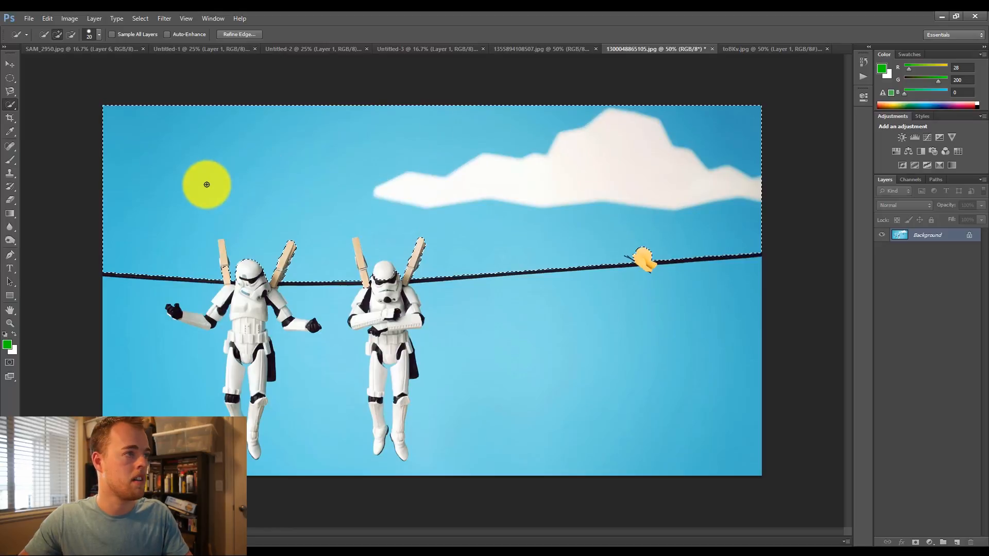
click(126, 309)
mouse_move(157, 405)
mouse_down()
mouse_move(292, 480)
mouse_move(323, 430)
mouse_move(328, 393)
mouse_move(440, 431)
mouse_move(493, 398)
mouse_move(490, 442)
mouse_move(478, 381)
mouse_move(544, 358)
mouse_move(583, 360)
mouse_move(512, 397)
mouse_up()
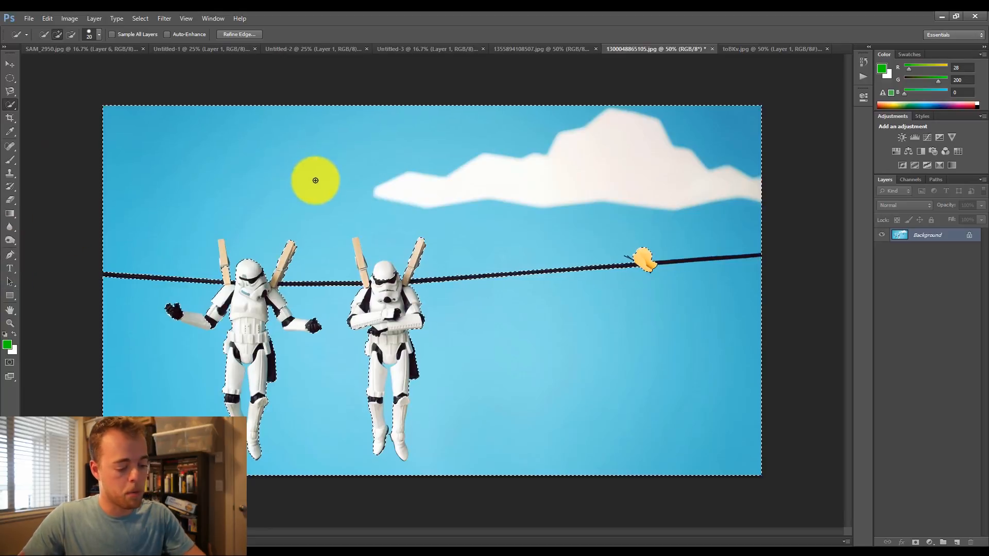
key(l)
key(ctrl+d)
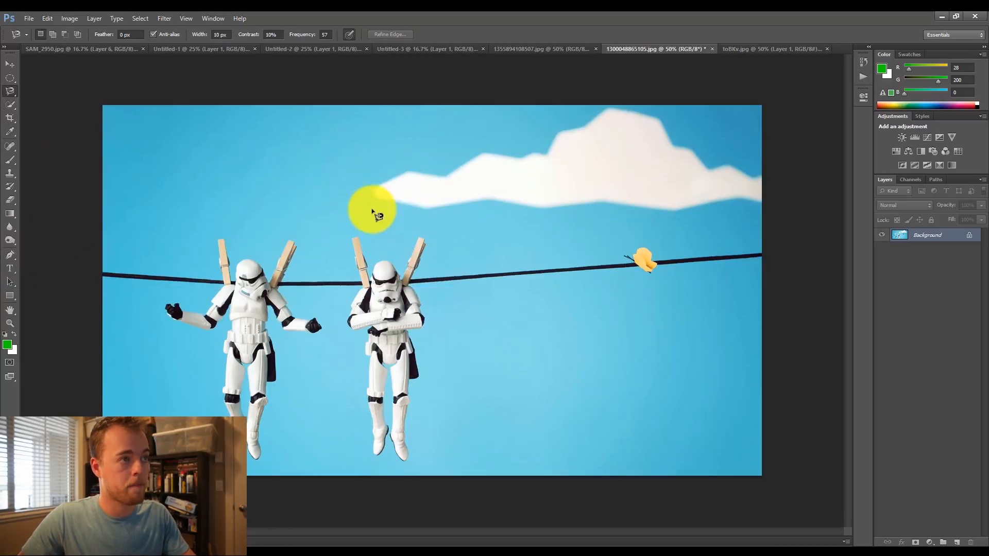
- Select the right stormtrooper's helmet with the Quick Selection tool and add a new empty layer
key(shift+l)
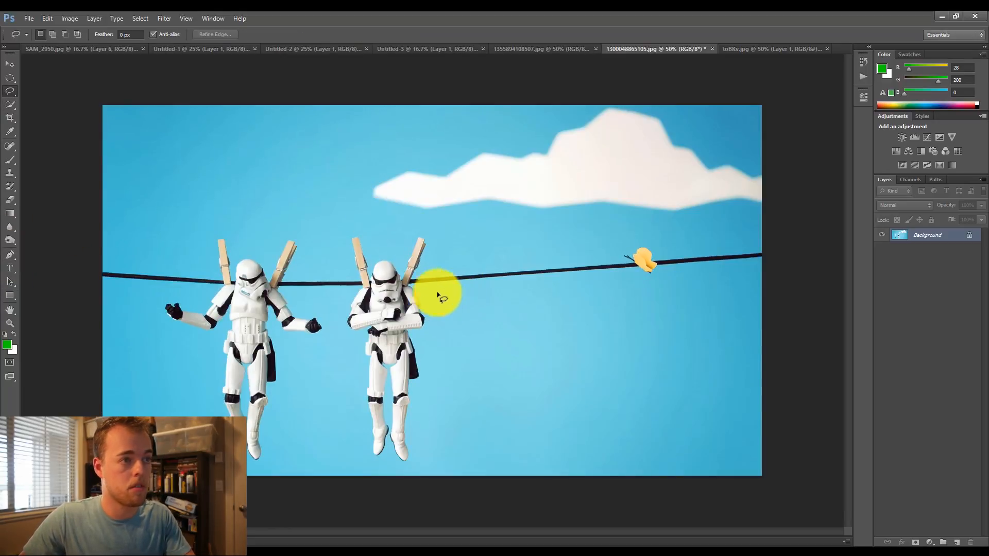
key(w)
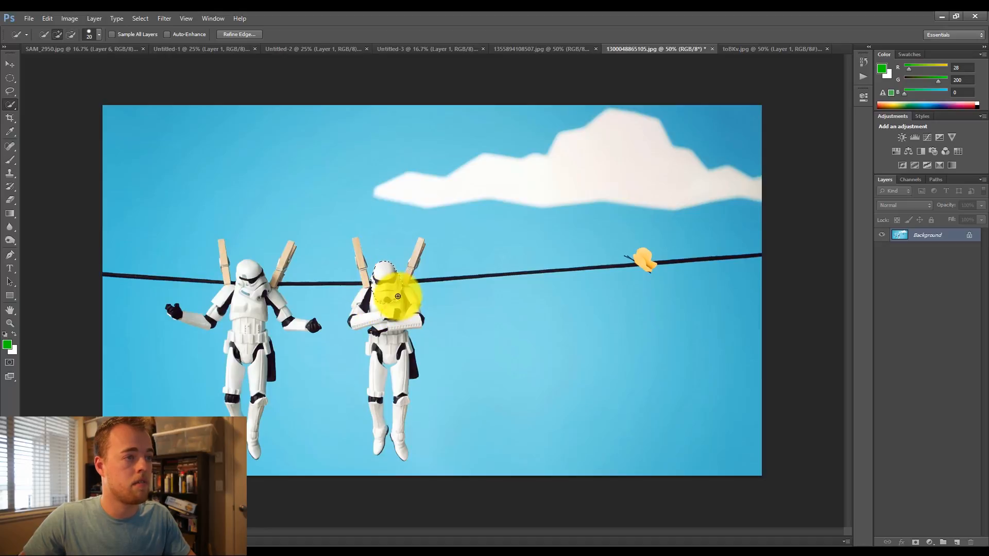
click(955, 543)
- Set the foreground color for the Brush to red, with R 247, G 0 and B 0
key(b)
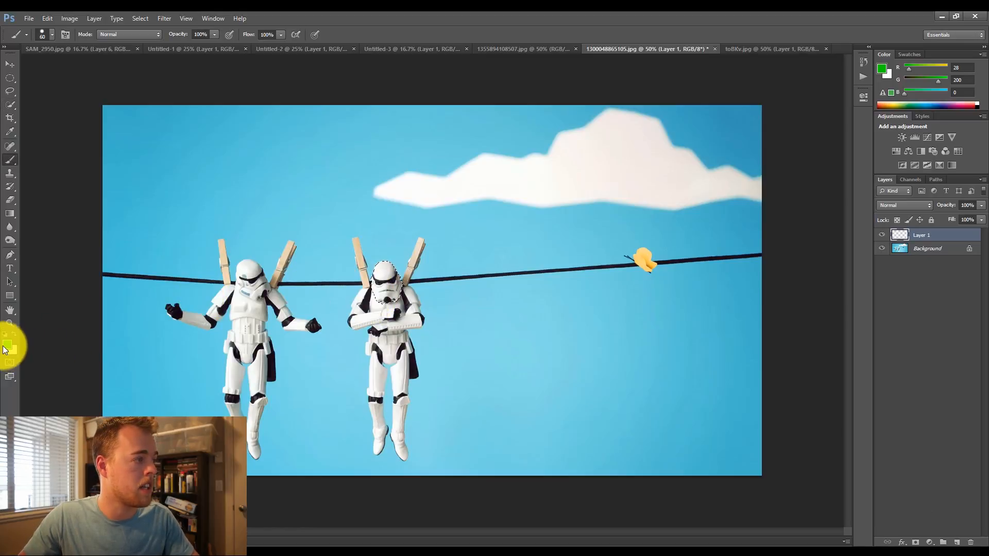
click(5, 346)
click(618, 146)
click(633, 144)
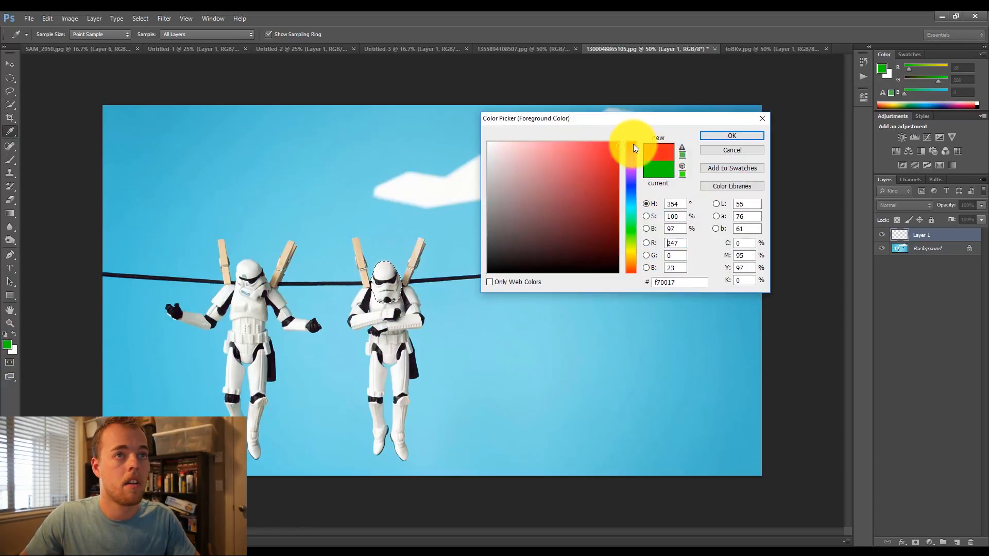
click(737, 135)
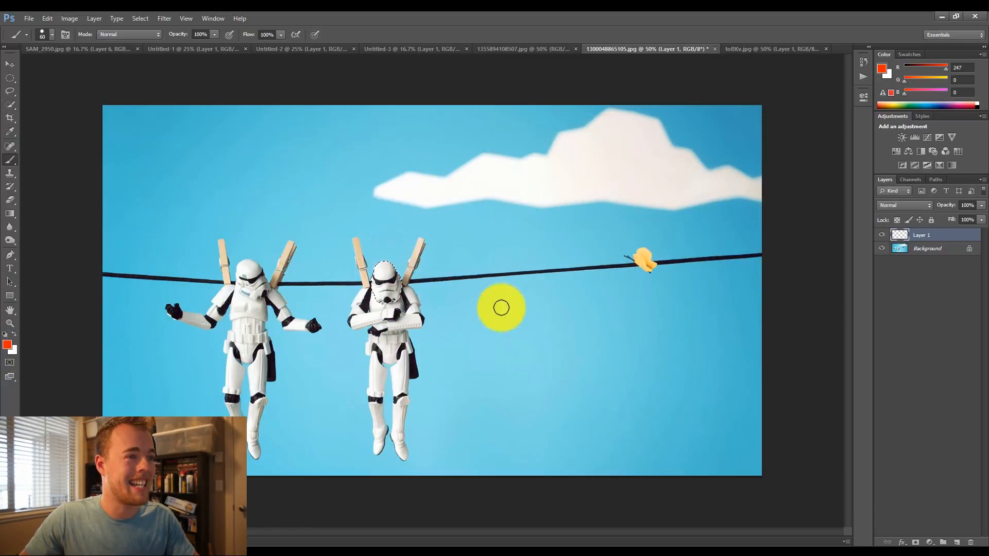
- Paint the selected helmet red on the new layer, lower that layer's opacity to 46%, and deselect
mouse_move(358, 281)
mouse_down()
mouse_move(391, 264)
mouse_move(361, 283)
mouse_up()
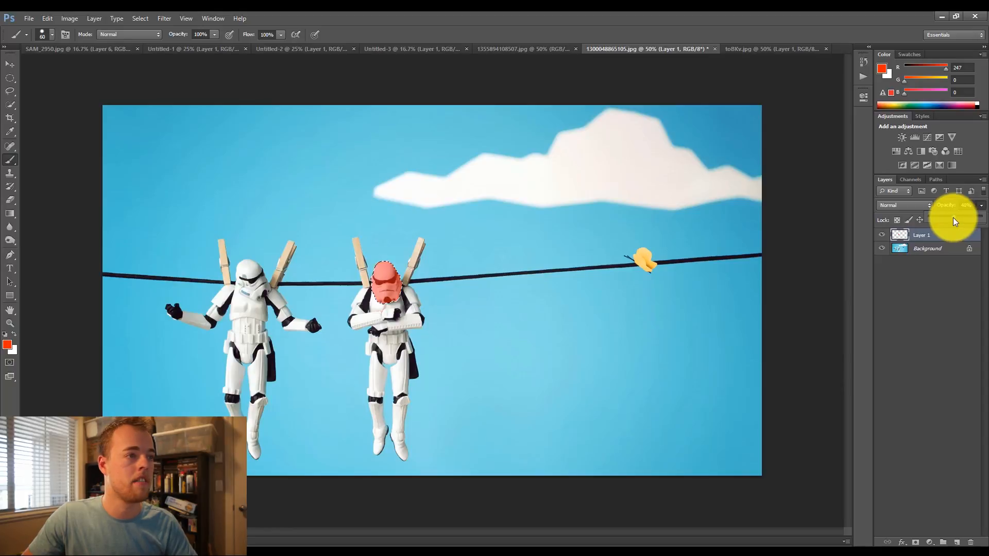
drag(953, 222, 954, 221)
key(ctrl+d)
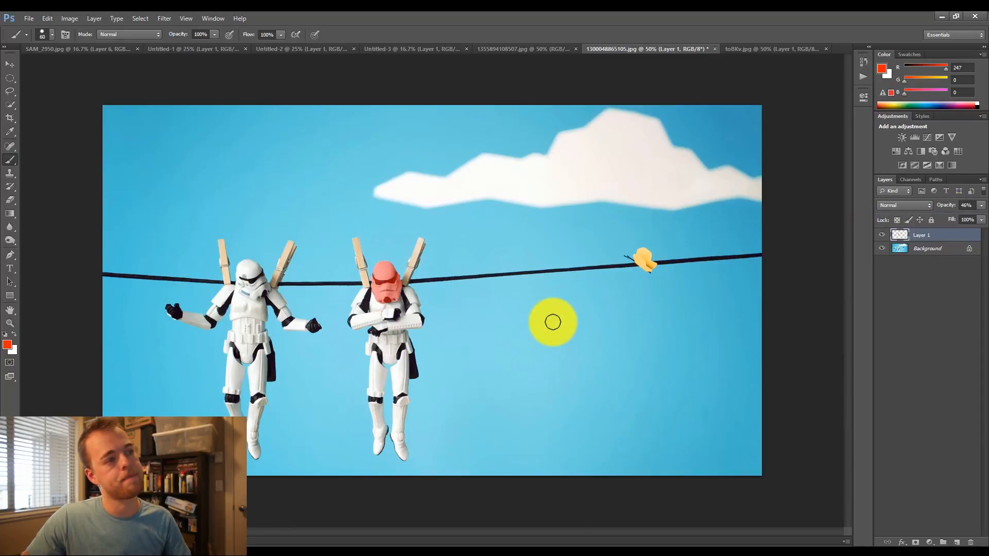
- Set the painted helmet layer's blend mode to Multiply and its opacity to 100%
click(909, 207)
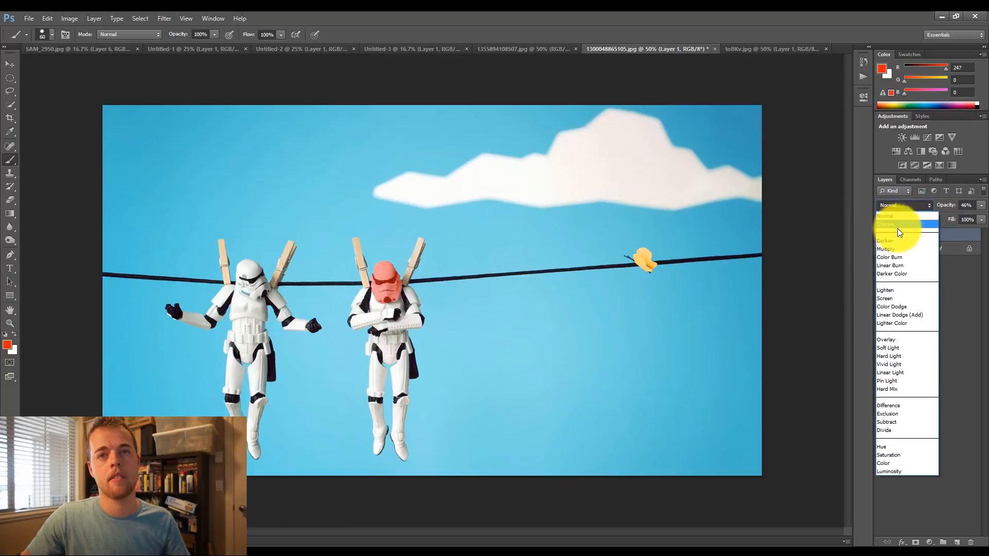
click(893, 241)
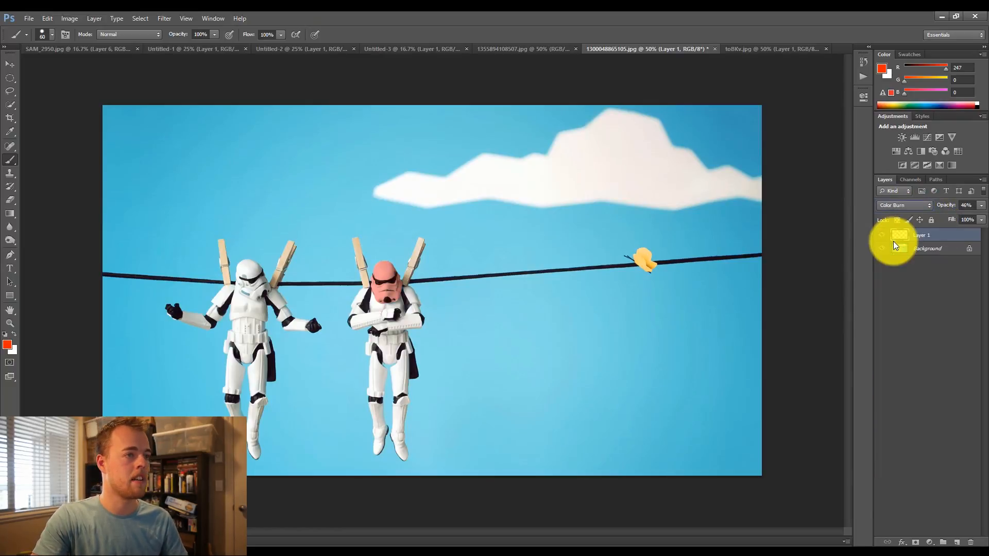
click(981, 205)
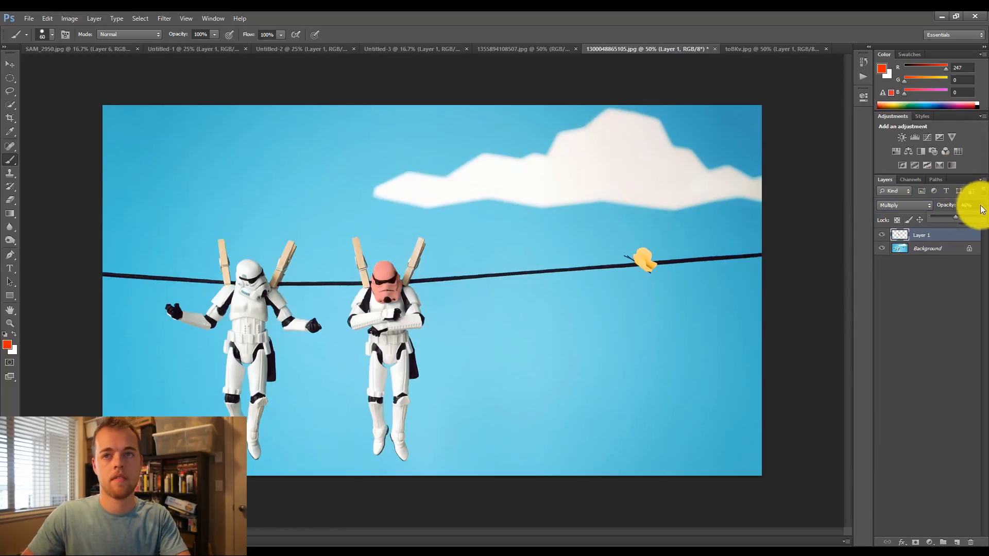
drag(983, 220, 987, 220)
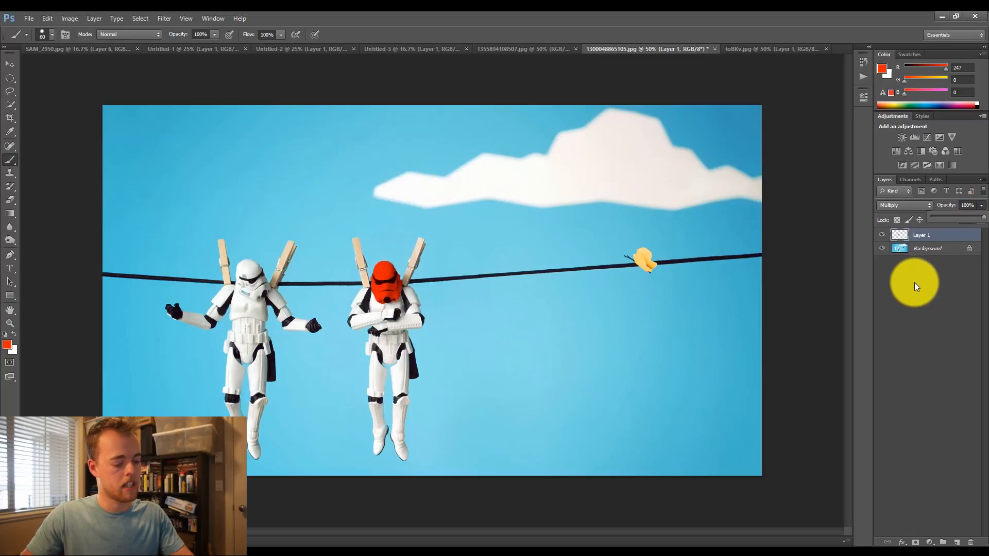